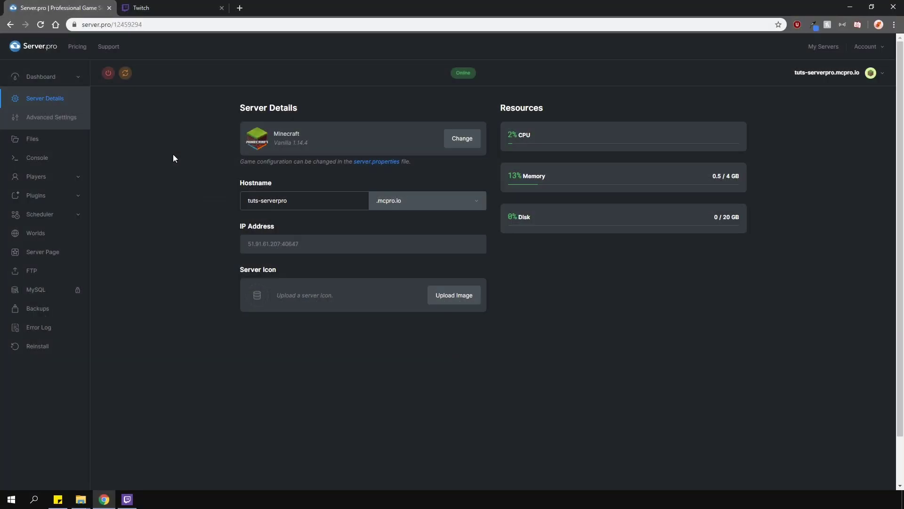
# Step: Switch from the Server.pro dashboard to the twitch.tv/downloads page
pyautogui.click(158, 9)
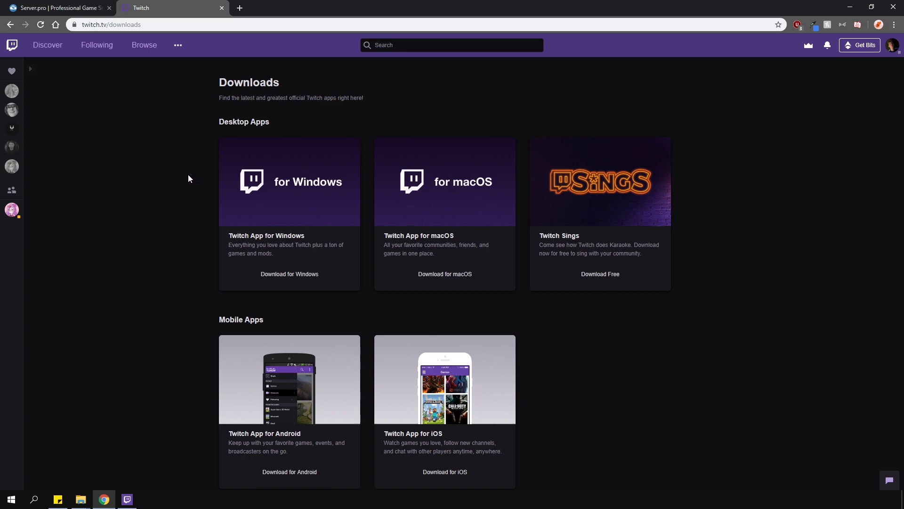
# Step: In the Twitch app, search Minecraft modpacks for 'rlcraft' and open the RLCraft page
pyautogui.click(126, 502)
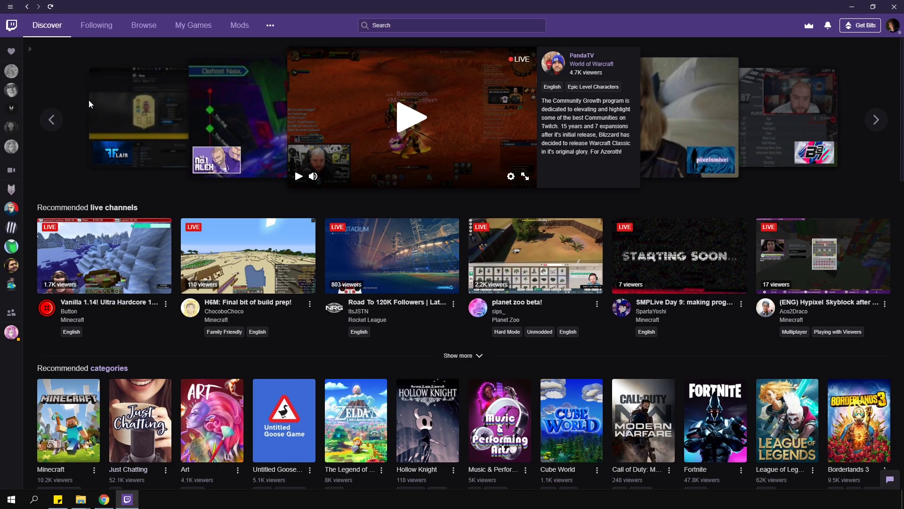
pyautogui.click(235, 27)
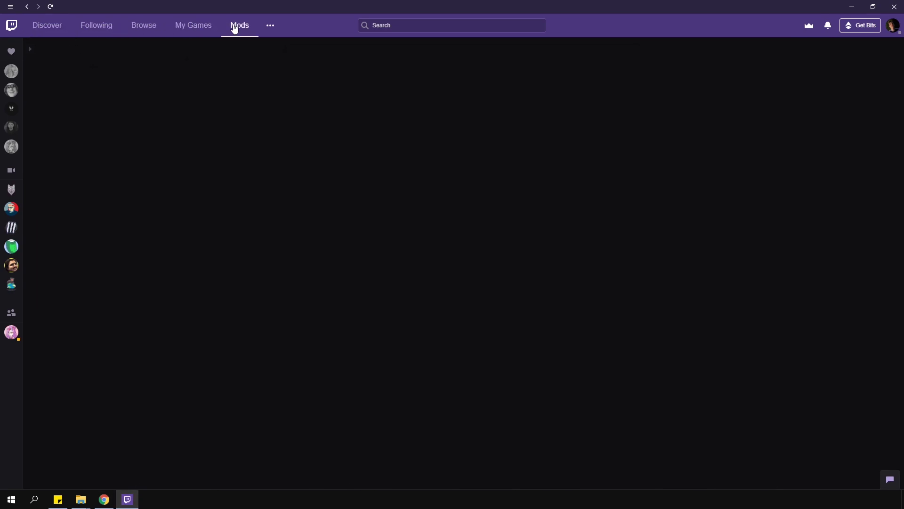
pyautogui.click(71, 110)
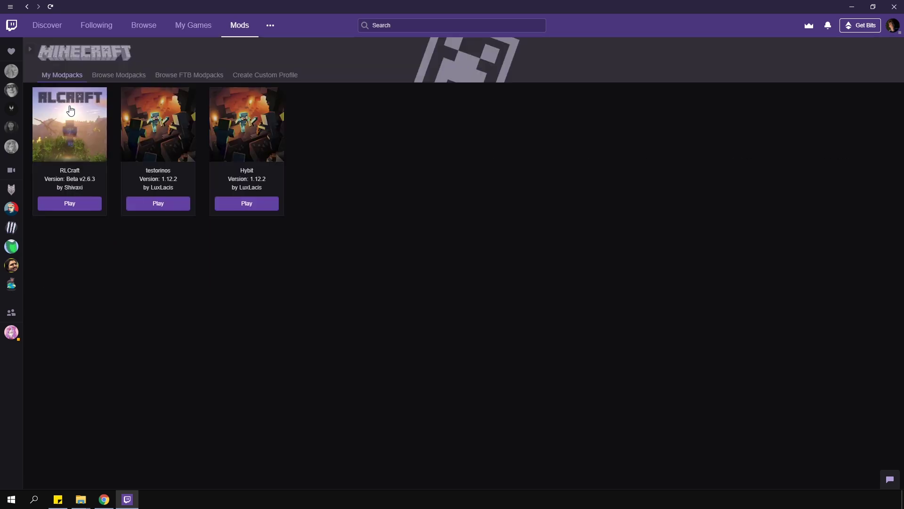
pyautogui.click(121, 75)
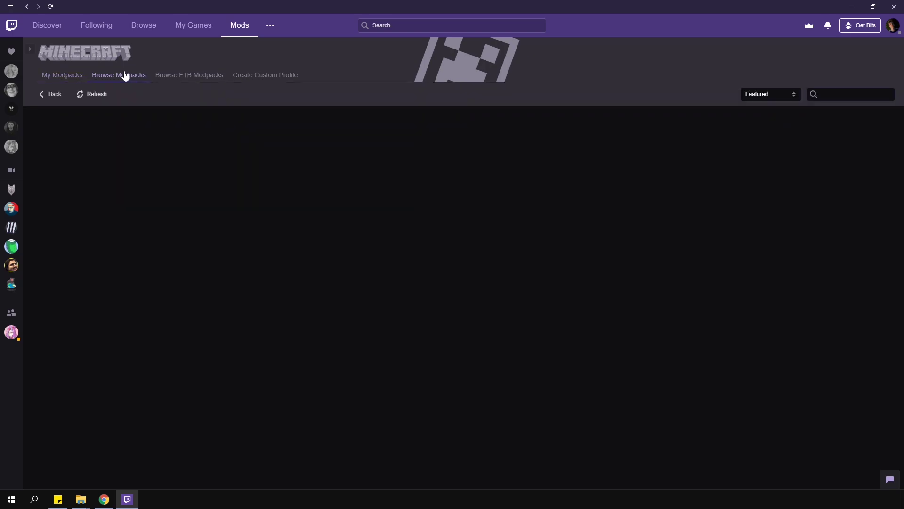
pyautogui.click(833, 91)
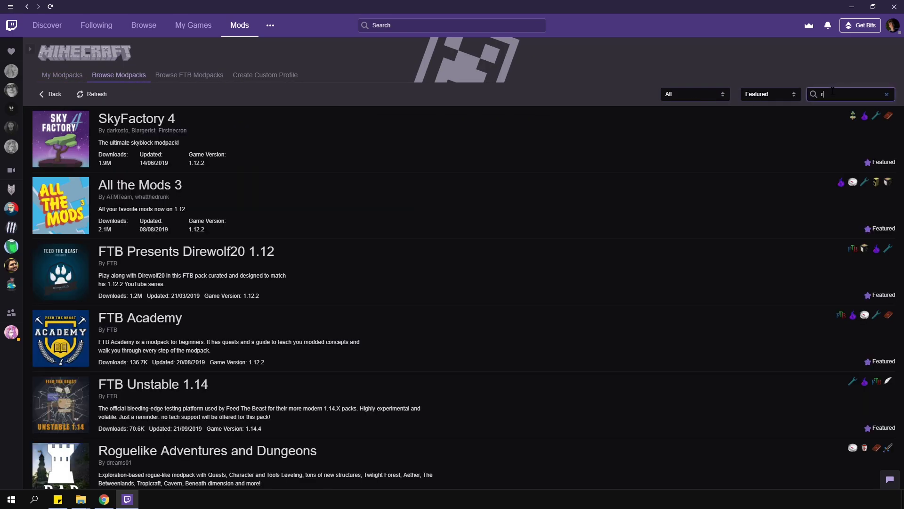
pyautogui.write('rlcraft')
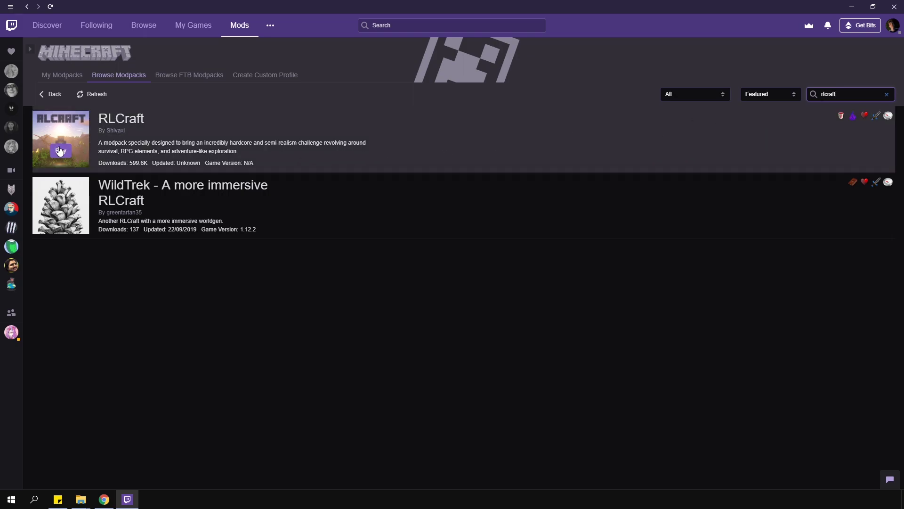
pyautogui.click(137, 119)
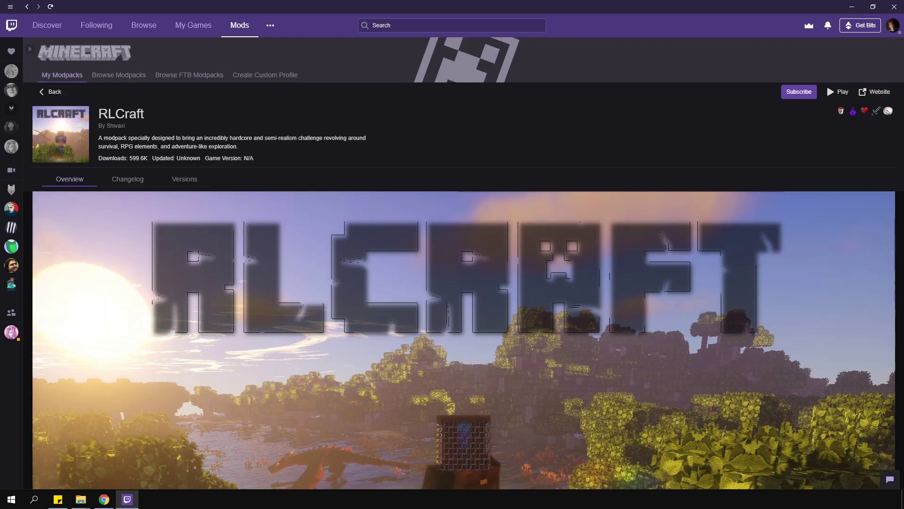
# Step: Download the RLCraft 1.12.2 - Beta v2.6.3 server pack from Versions, then return to My Modpacks
pyautogui.click(186, 181)
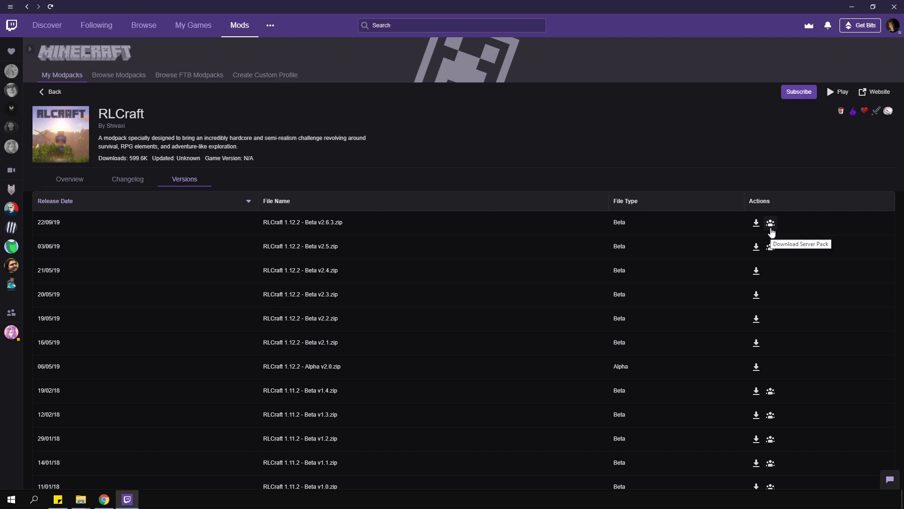
pyautogui.click(771, 226)
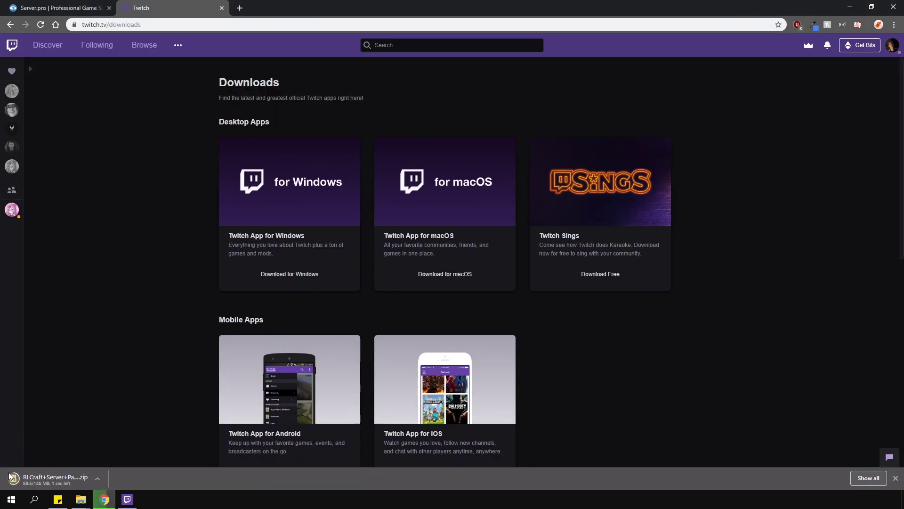
pyautogui.click(127, 499)
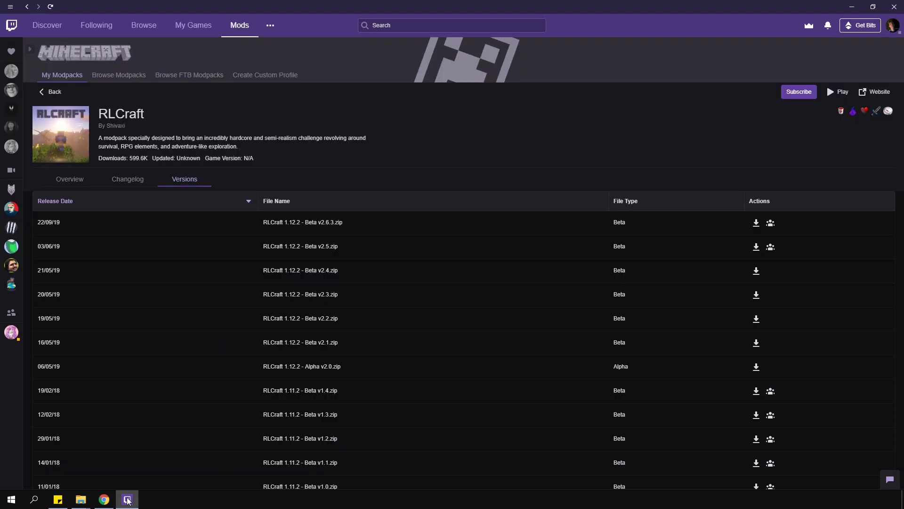
pyautogui.click(61, 78)
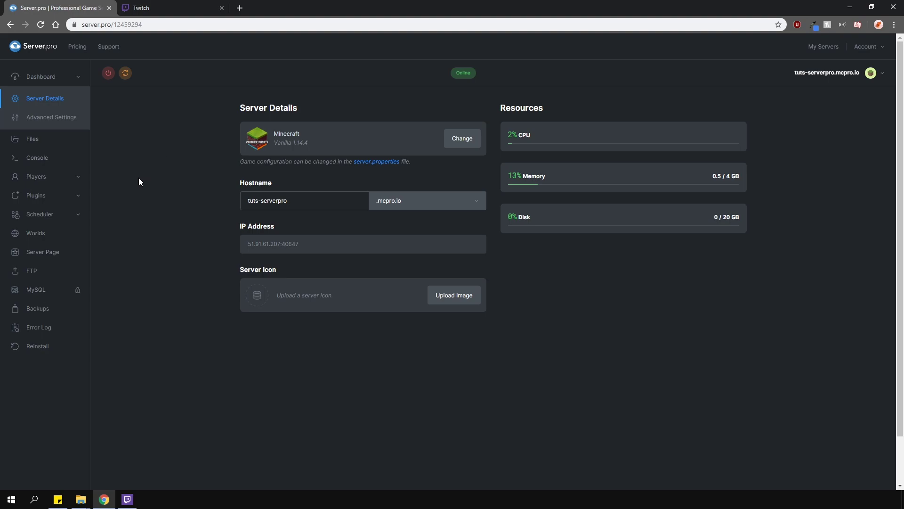
# Step: On Server.pro's Reinstall page, set the server type to Forge, leaving the version unchanged
pyautogui.click(32, 346)
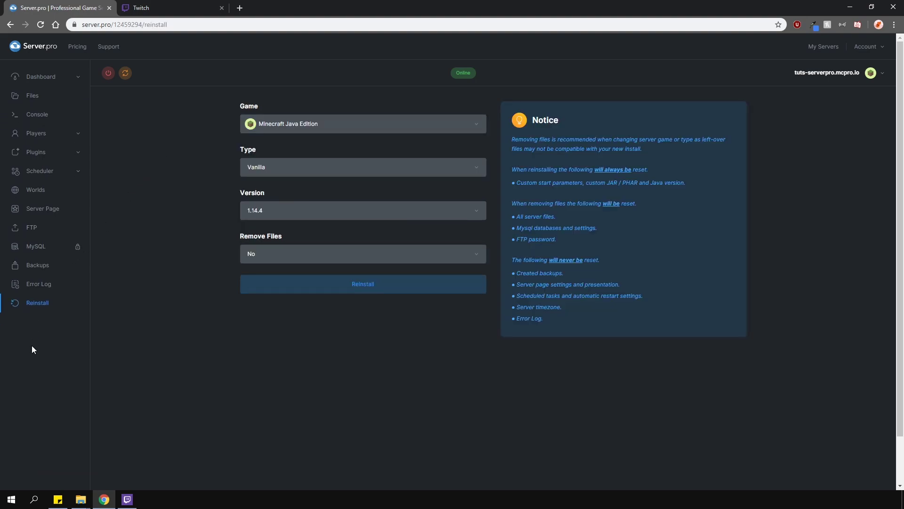
pyautogui.click(277, 168)
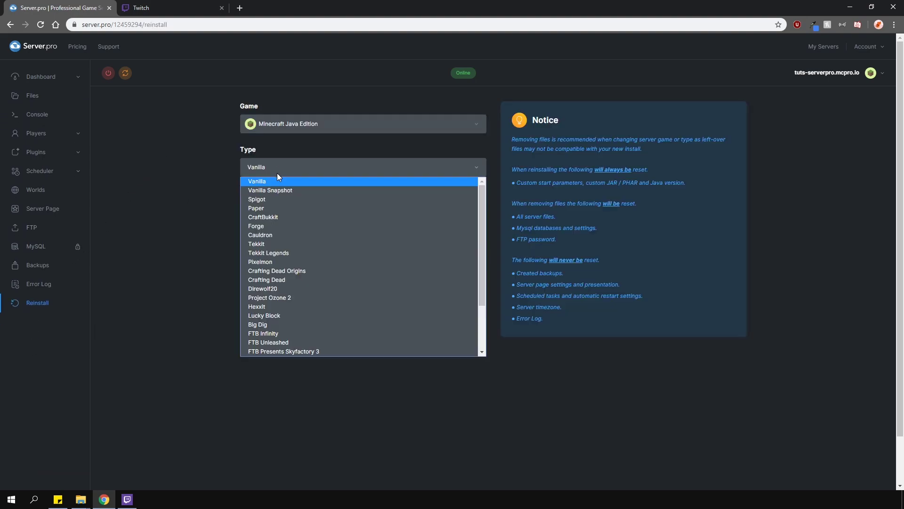
pyautogui.click(263, 226)
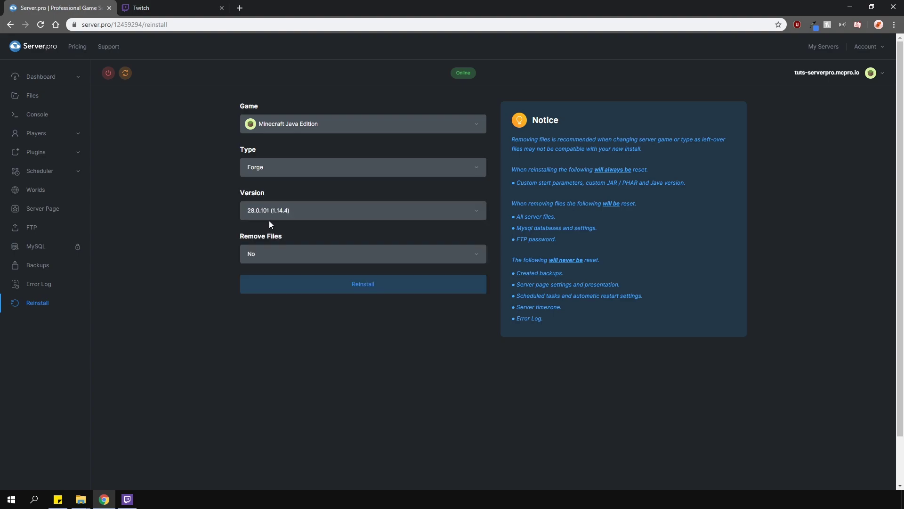
pyautogui.click(278, 216)
pyautogui.click(279, 217)
# Step: Open the installed RLCraft profile to confirm Minecraft 1.12.2 with Forge 14.23.5.2838
pyautogui.click(127, 501)
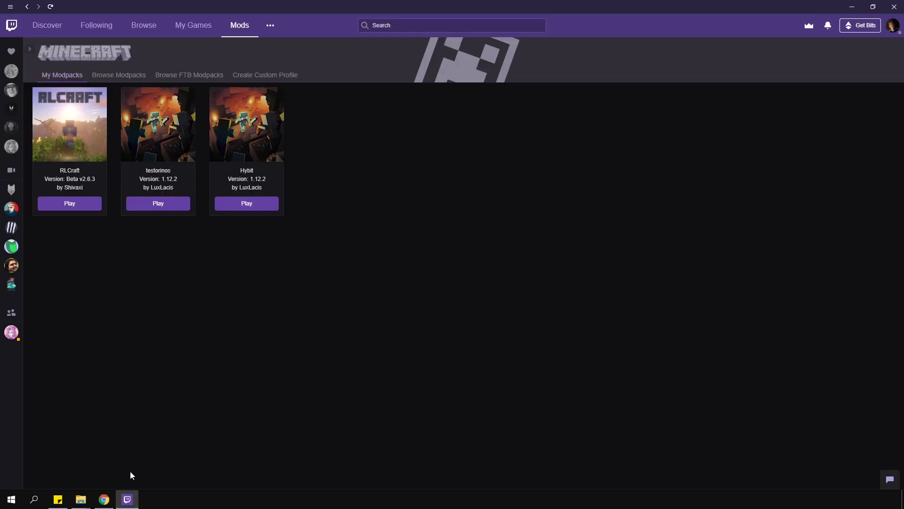
pyautogui.click(68, 132)
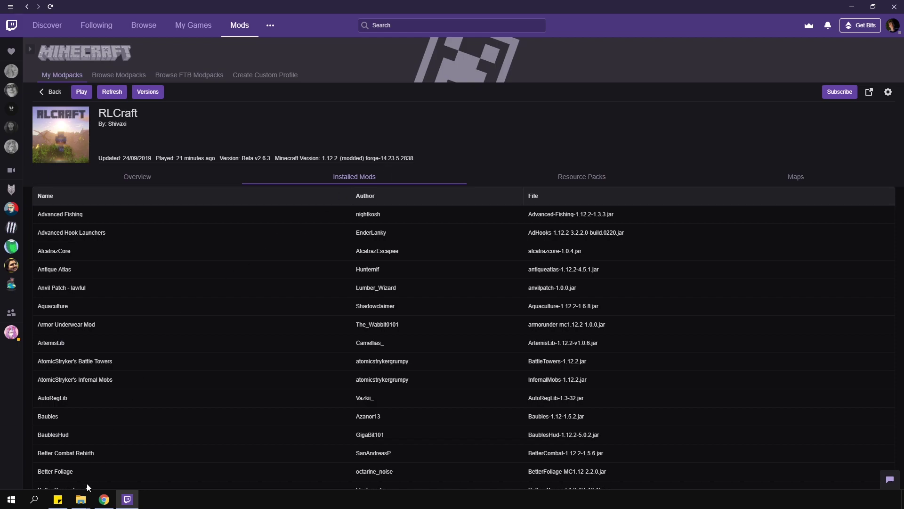
# Step: Reinstall as Forge version 14.23.5.2838 (1.12.2) with Remove Files set to Yes, confirming the wipe
pyautogui.click(104, 499)
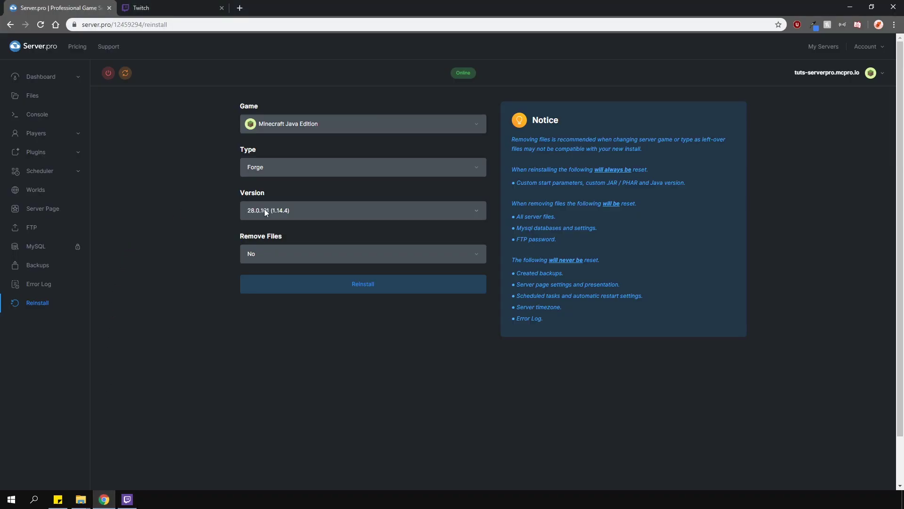
pyautogui.click(264, 210)
pyautogui.click(280, 270)
pyautogui.click(257, 254)
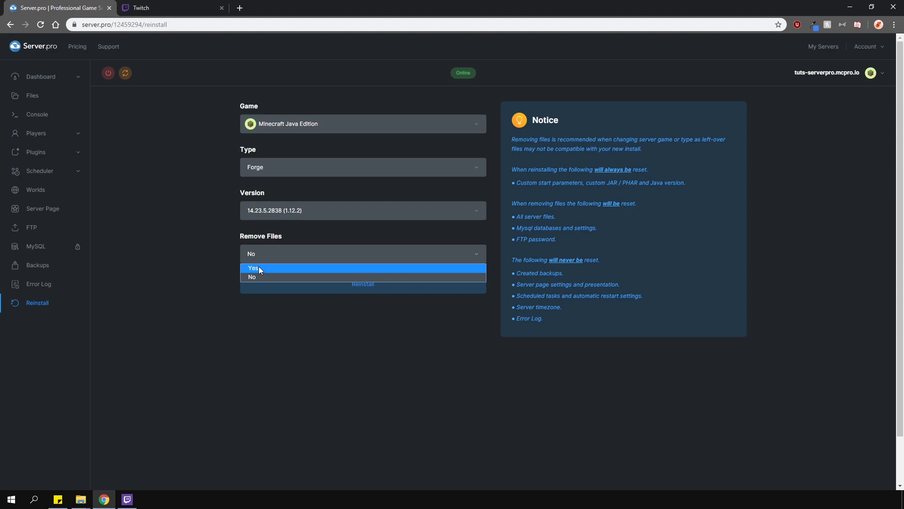
pyautogui.click(260, 269)
pyautogui.click(346, 288)
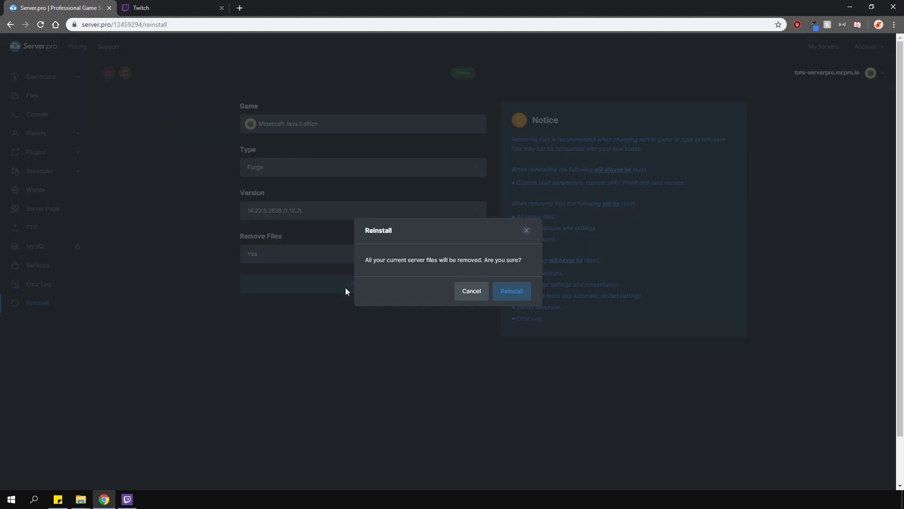
pyautogui.click(509, 289)
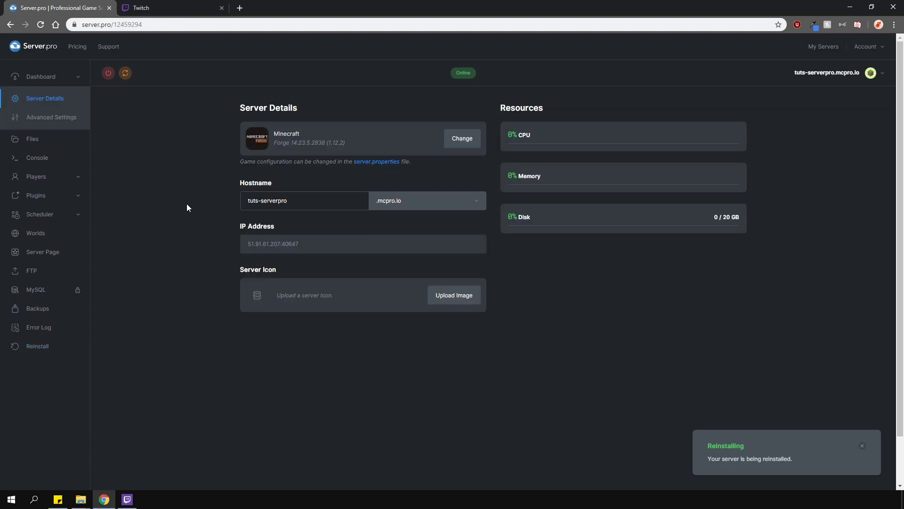
# Step: Stop the running Forge server from the Console, then open the server's Files list
pyautogui.click(51, 158)
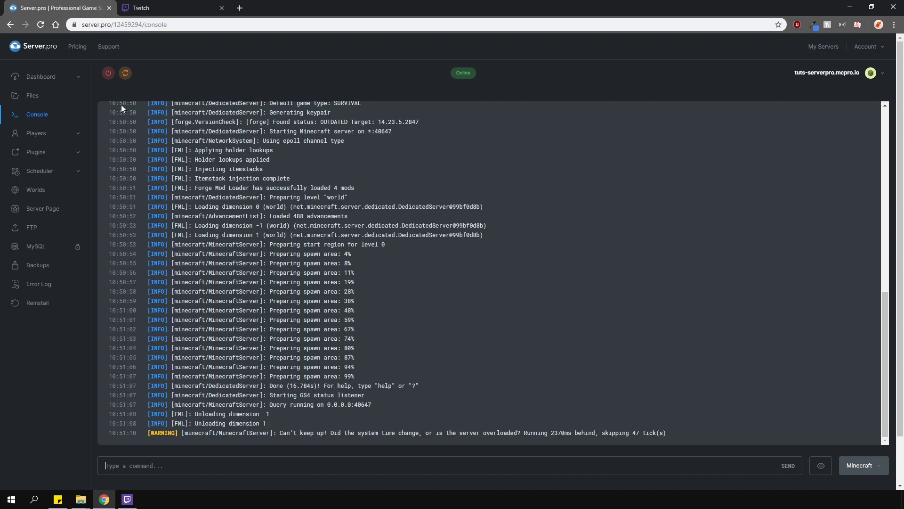
pyautogui.click(108, 73)
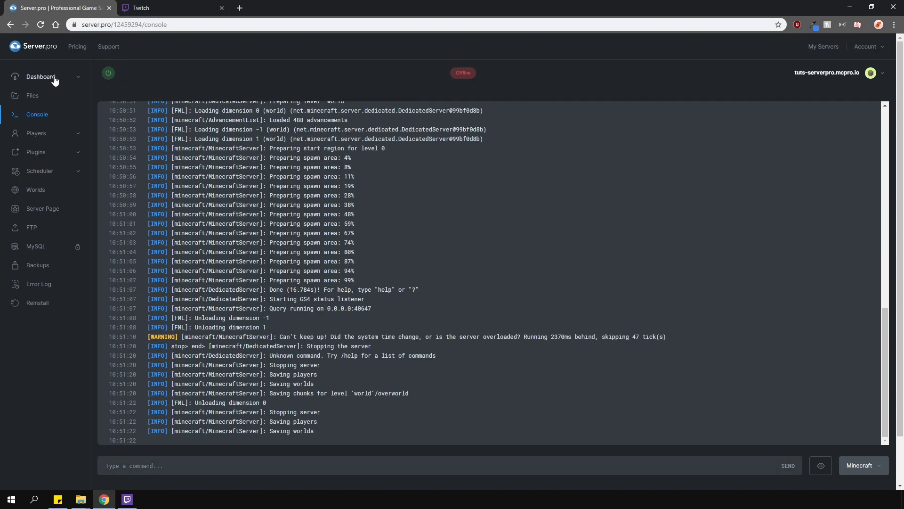
pyautogui.click(52, 80)
pyautogui.click(45, 138)
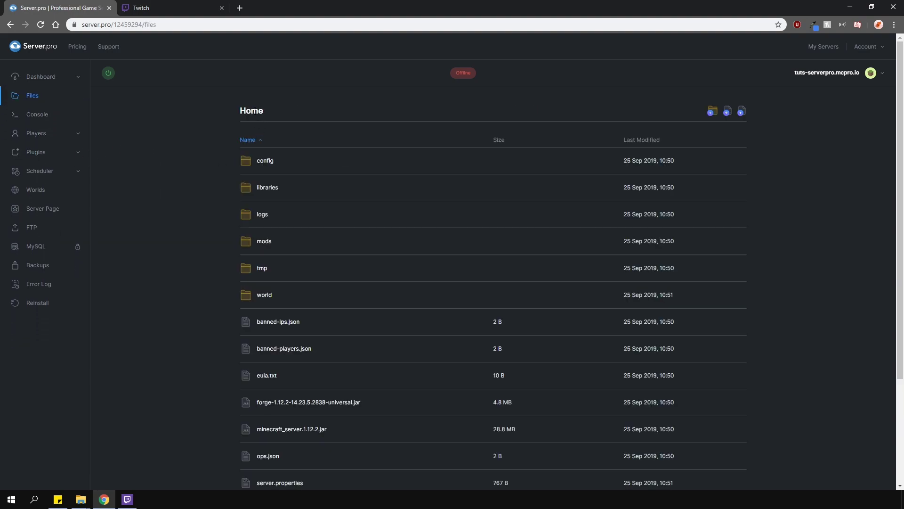
# Step: Upload RLCraft+Server+Pack+1.12.2+-+Beta+v2.6.3.zip from Downloads into the Home folder
pyautogui.click(731, 116)
pyautogui.click(456, 225)
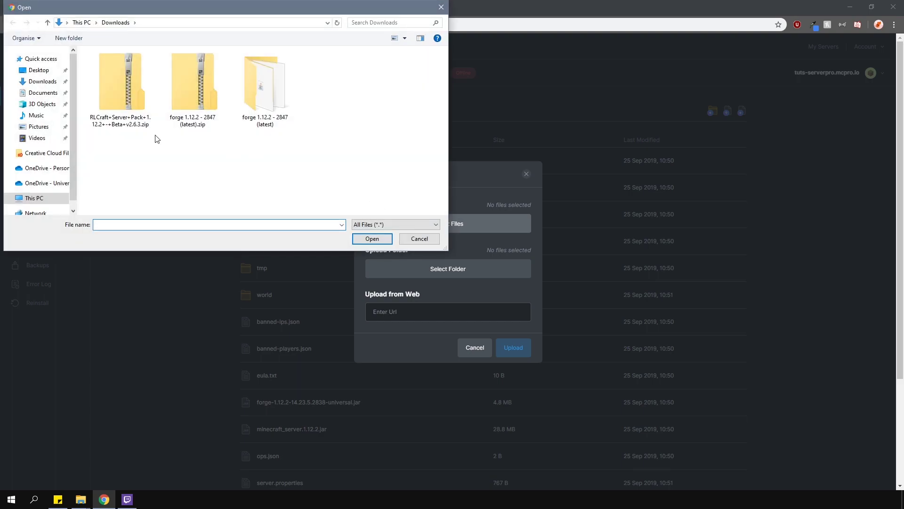
pyautogui.click(96, 121)
pyautogui.click(373, 238)
pyautogui.click(512, 347)
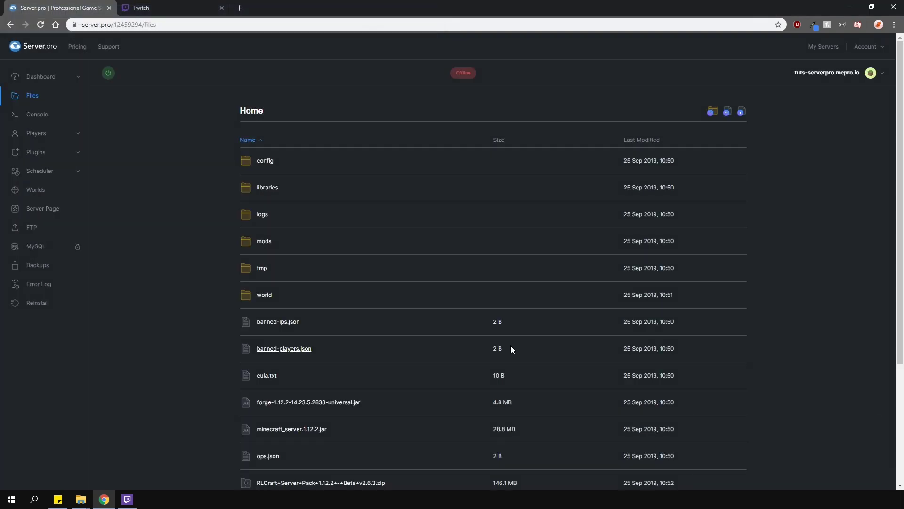
pyautogui.scroll(-3, 510, 348)
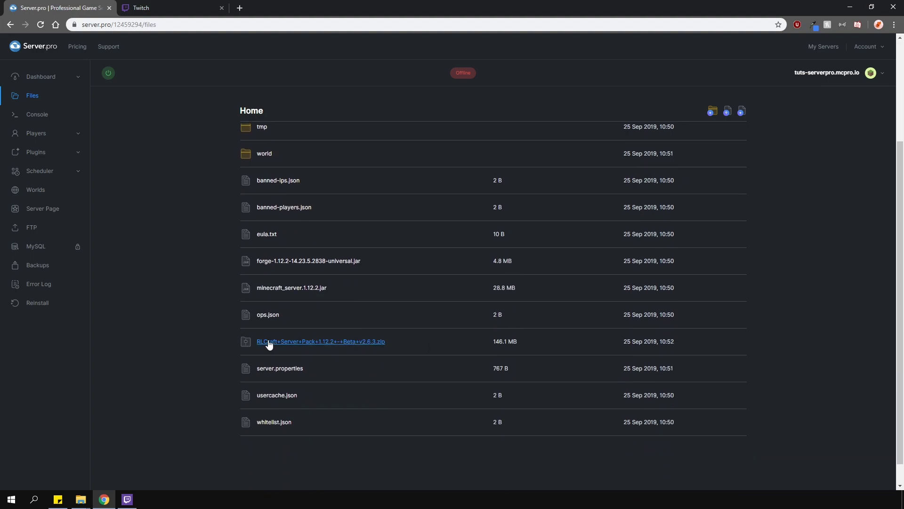
# Step: Unpack the uploaded RLCraft zip into an 'RLCraft Server Pack 1.12.2 - Beta v2.6.3' folder
pyautogui.click(394, 342)
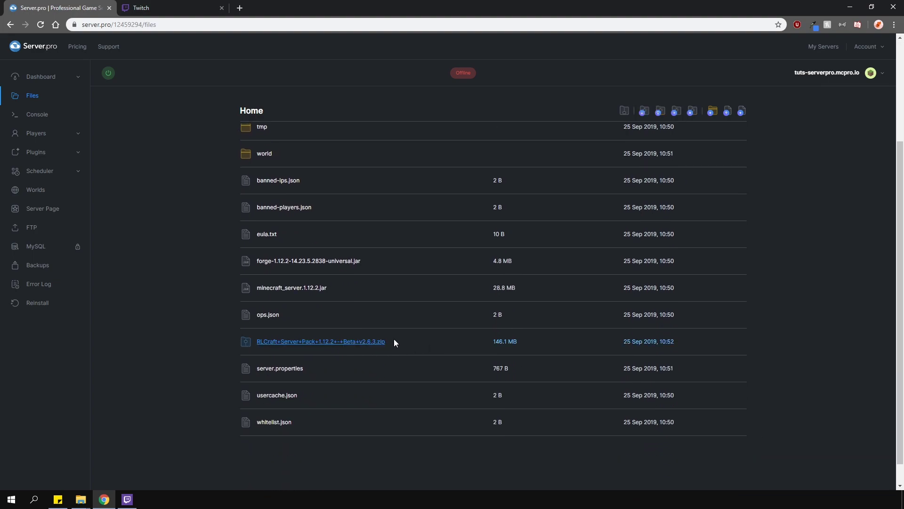
pyautogui.click(625, 112)
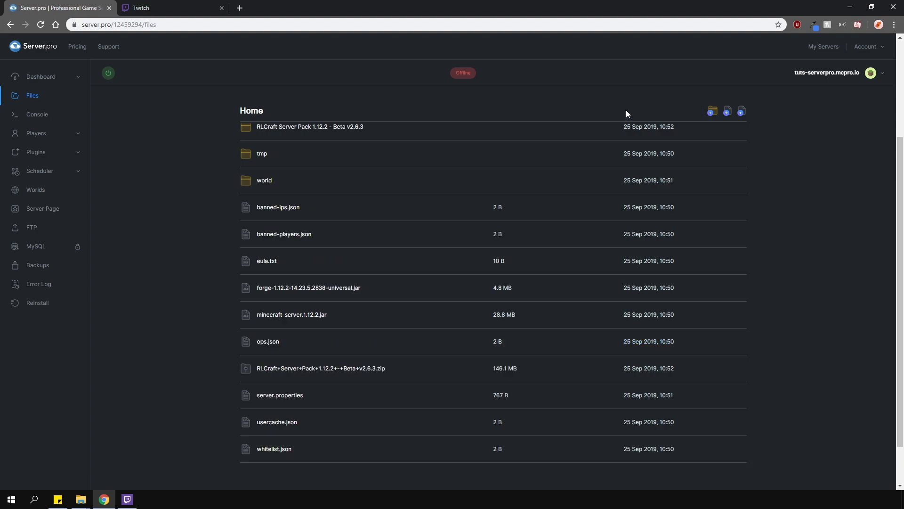
pyautogui.scroll(3, 348, 232)
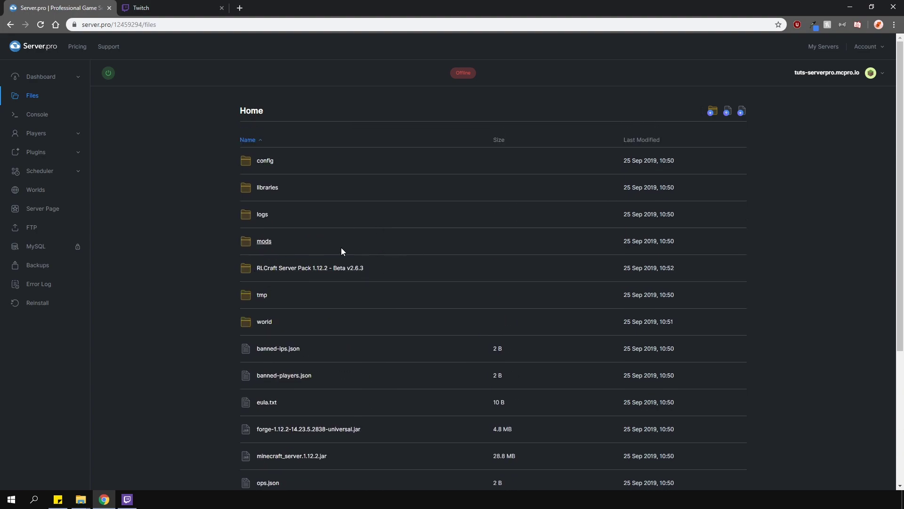
# Step: Try moving the pack's config, mods, scripts and structures folders up into Home
pyautogui.click(297, 269)
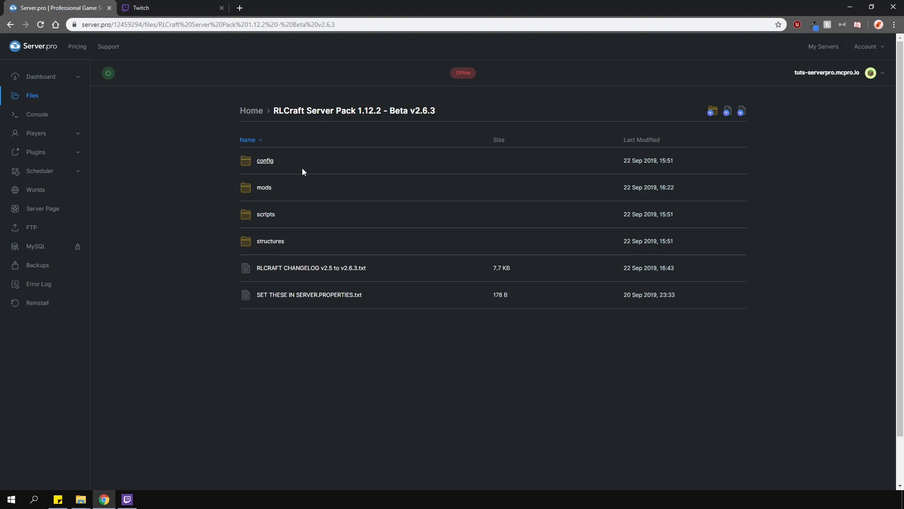
pyautogui.moveTo(307, 162); pyautogui.dragTo(395, 228)
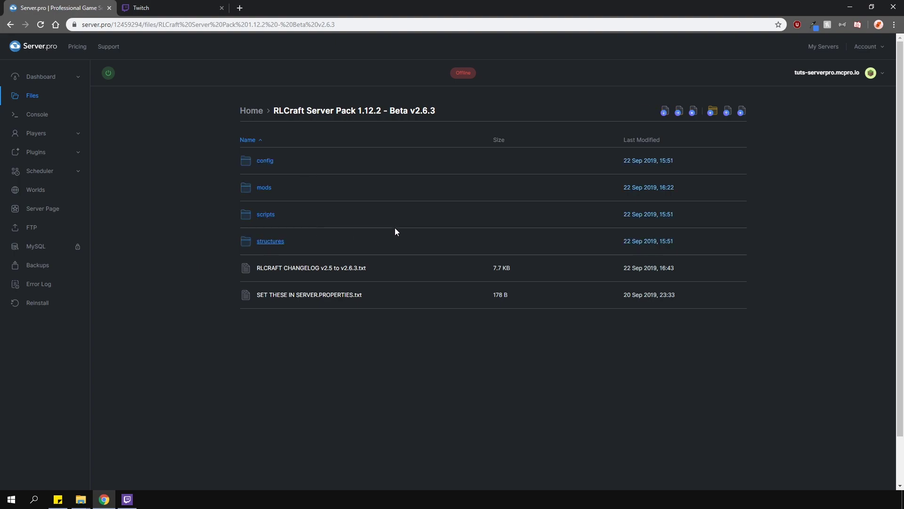
pyautogui.click(679, 112)
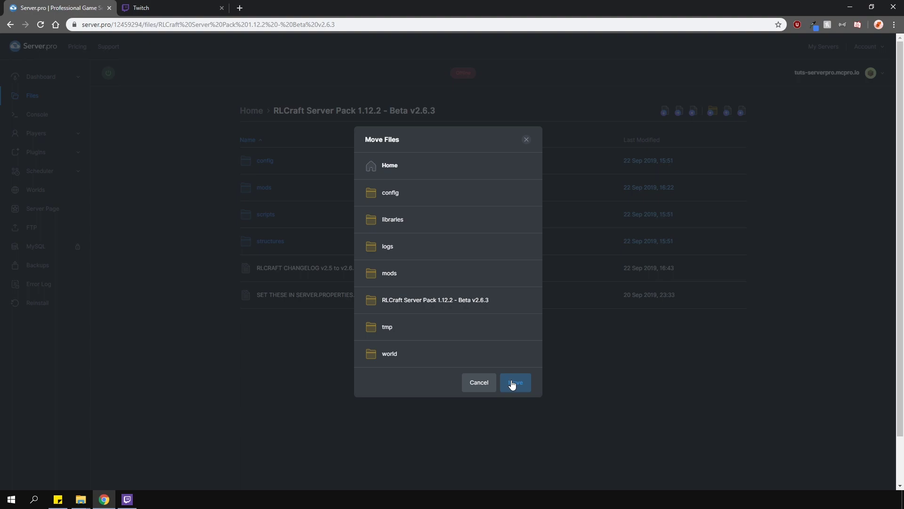
pyautogui.click(513, 384)
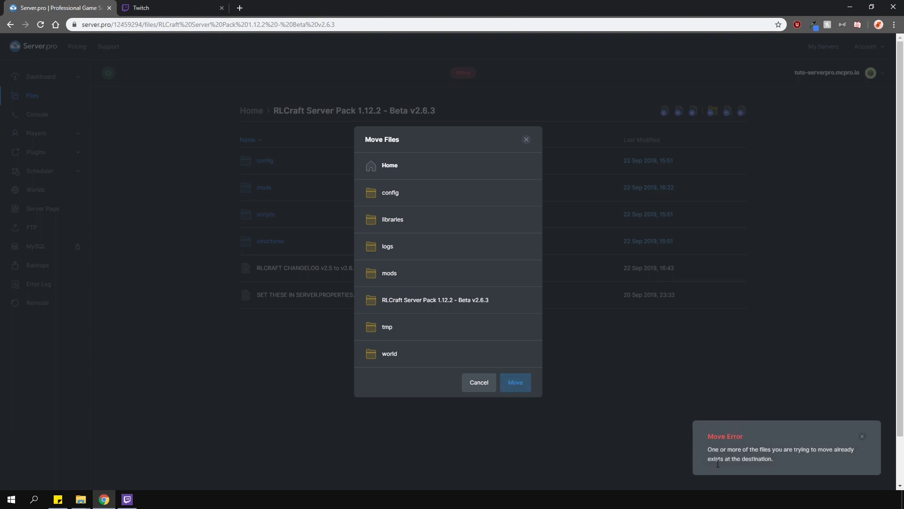
# Step: Cancel the failed move and delete the old config and mods folders from Home
pyautogui.click(479, 385)
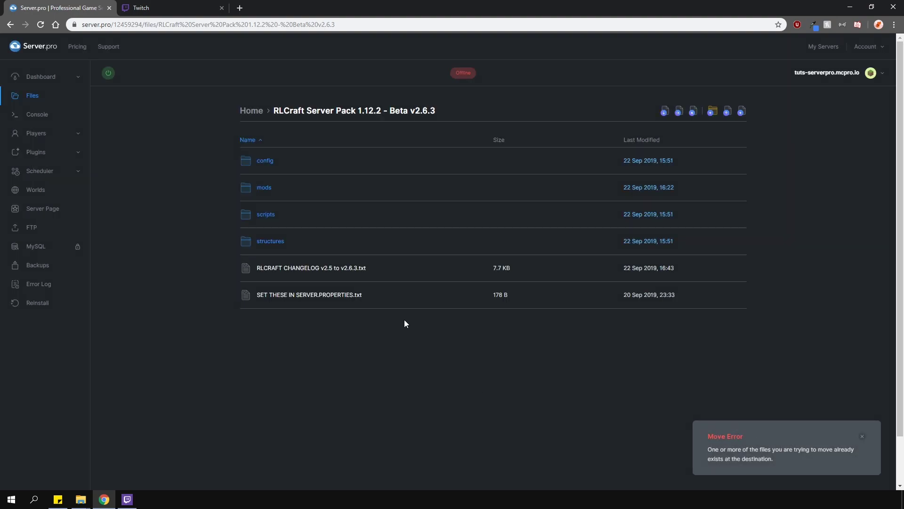
pyautogui.click(248, 112)
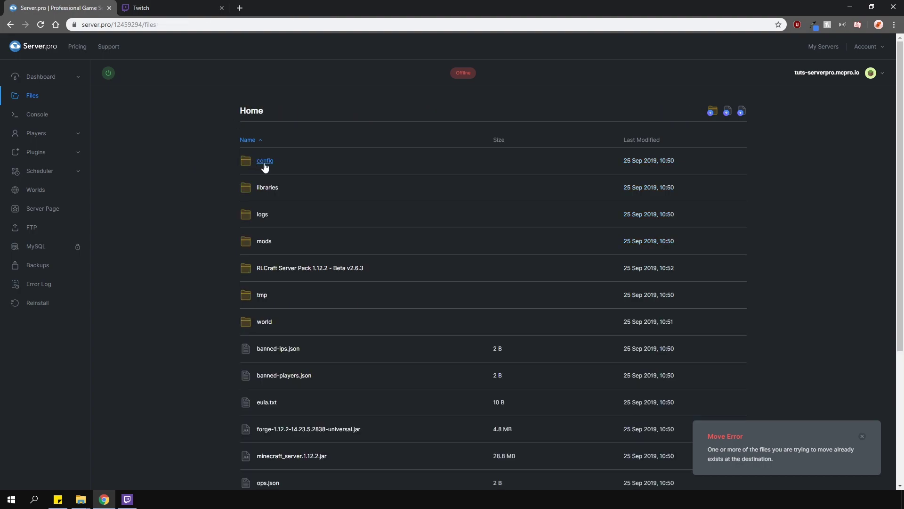
pyautogui.click(295, 163)
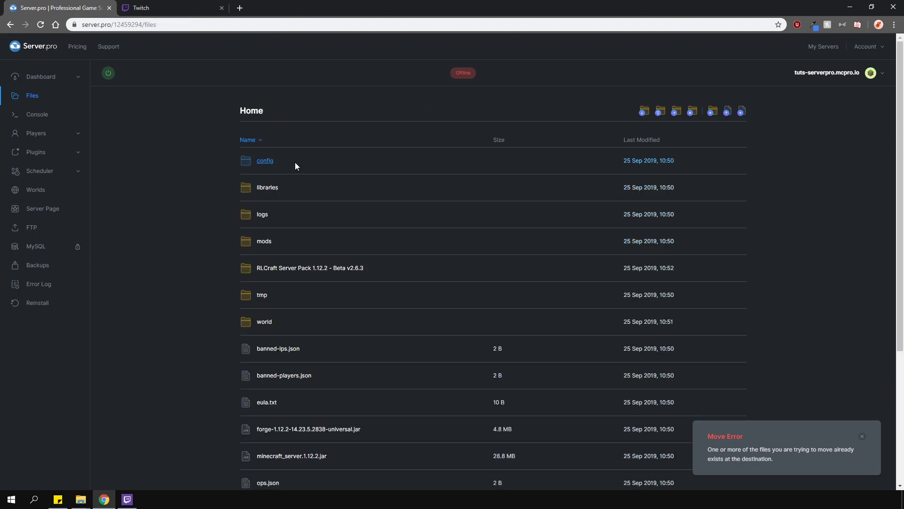
pyautogui.keyDown('ctrl'); pyautogui.click(264, 241); pyautogui.keyUp('ctrl')
pyautogui.click(693, 112)
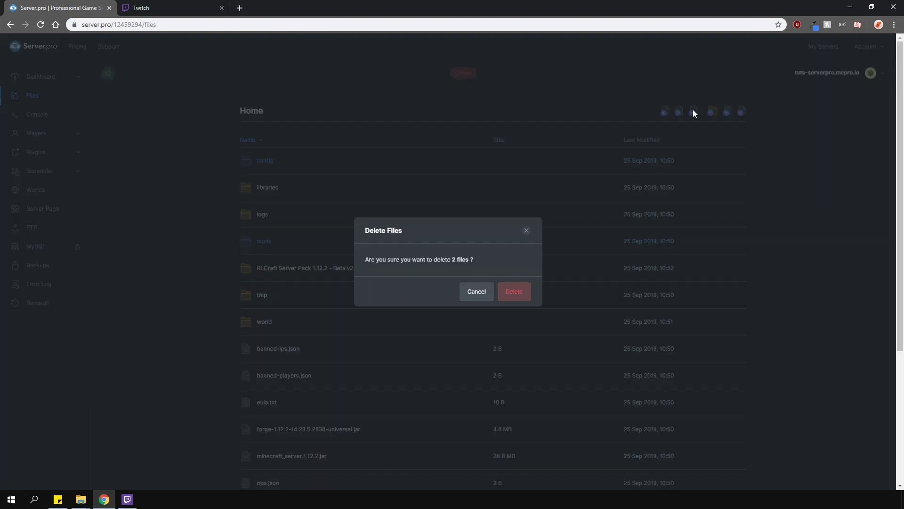
pyautogui.click(518, 293)
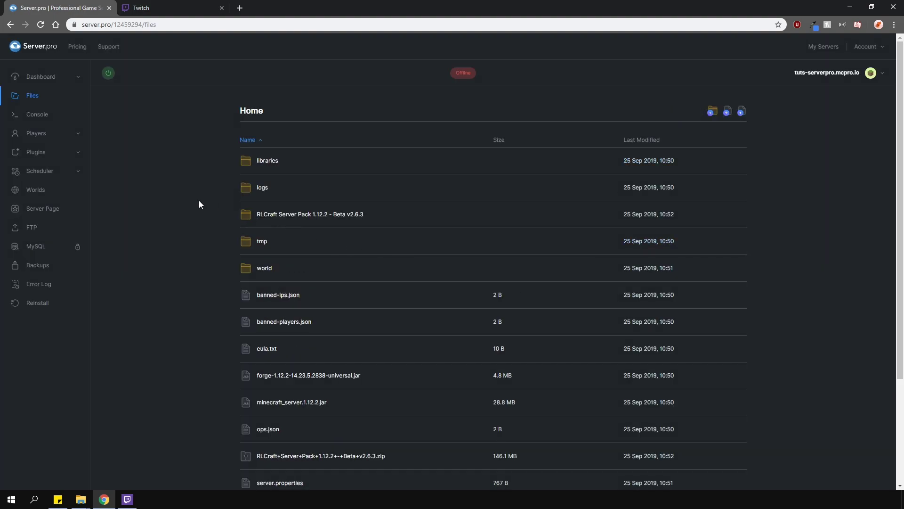
# Step: Move the RLCraft pack's config, mods, scripts and structures folders into Home and check the new mods folder
pyautogui.click(264, 213)
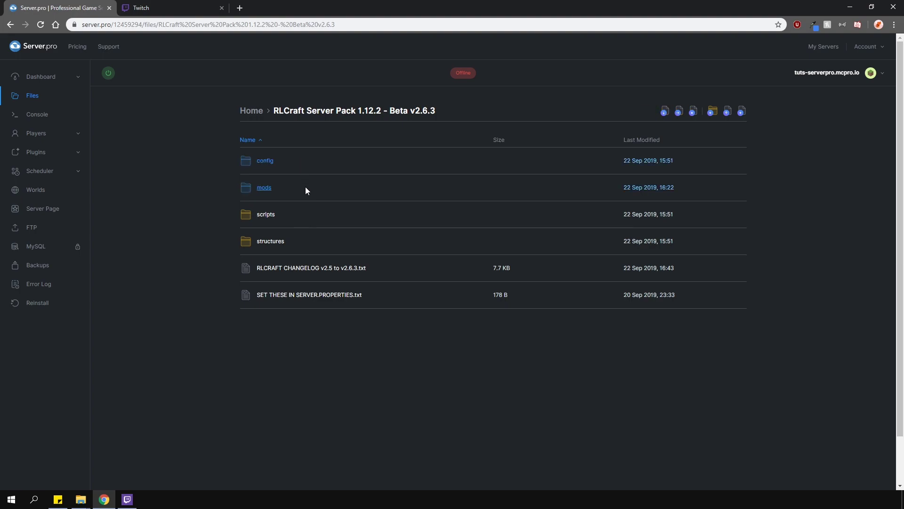
pyautogui.click(311, 215)
pyautogui.click(318, 242)
pyautogui.click(678, 111)
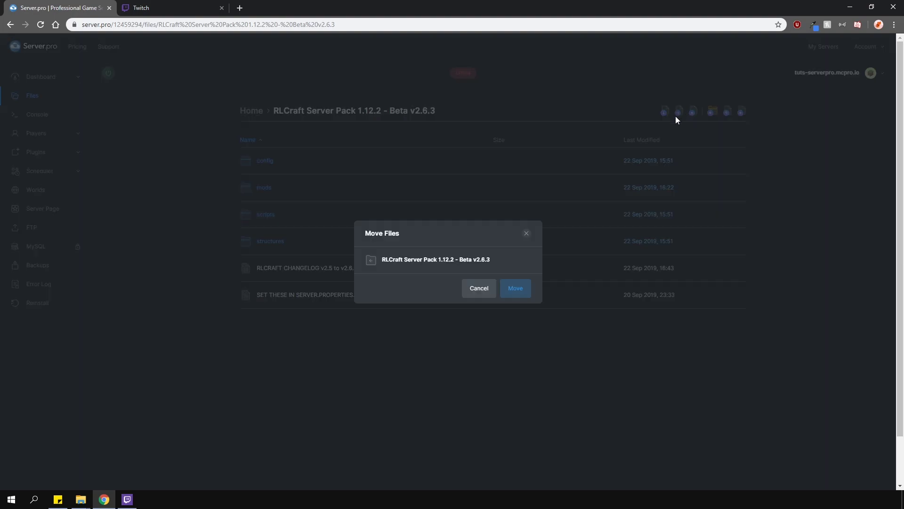
pyautogui.click(371, 261)
pyautogui.click(514, 356)
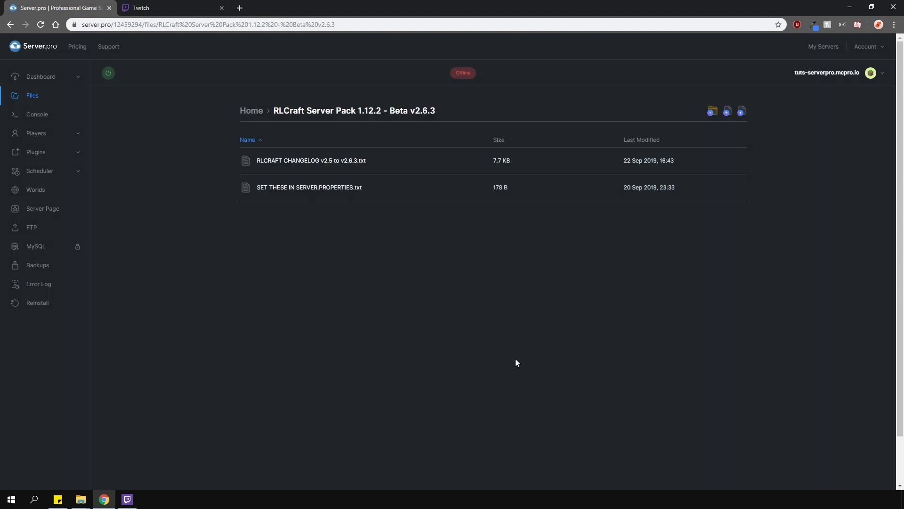
pyautogui.click(251, 113)
pyautogui.click(266, 239)
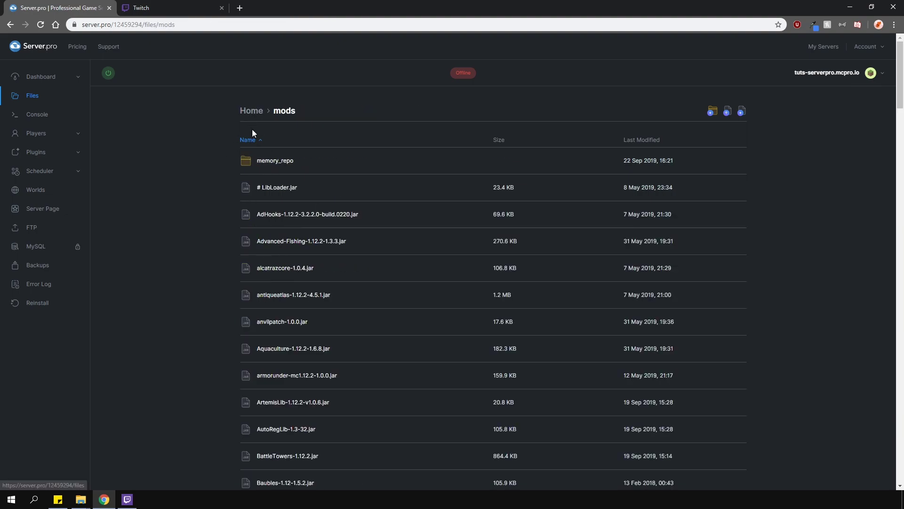
# Step: Check the new config folder and open the pack's SET THESE IN SERVER.PROPERTIES.txt notes
pyautogui.click(250, 113)
pyautogui.click(264, 160)
pyautogui.click(250, 113)
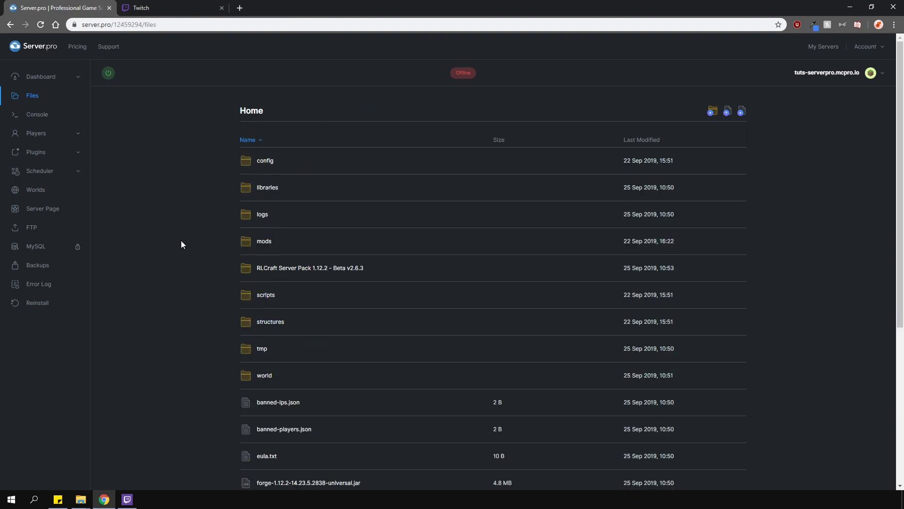
pyautogui.click(289, 270)
pyautogui.click(346, 189)
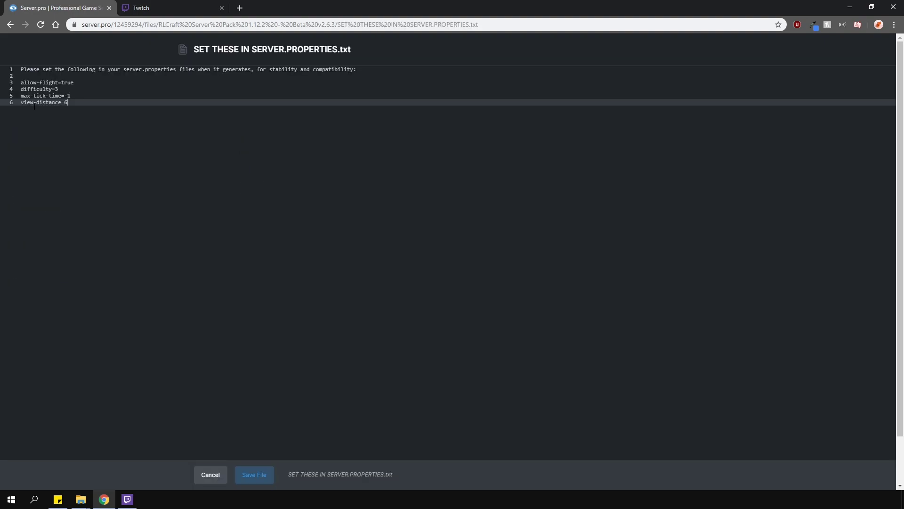
pyautogui.middleClick(10, 25)
pyautogui.click(10, 24)
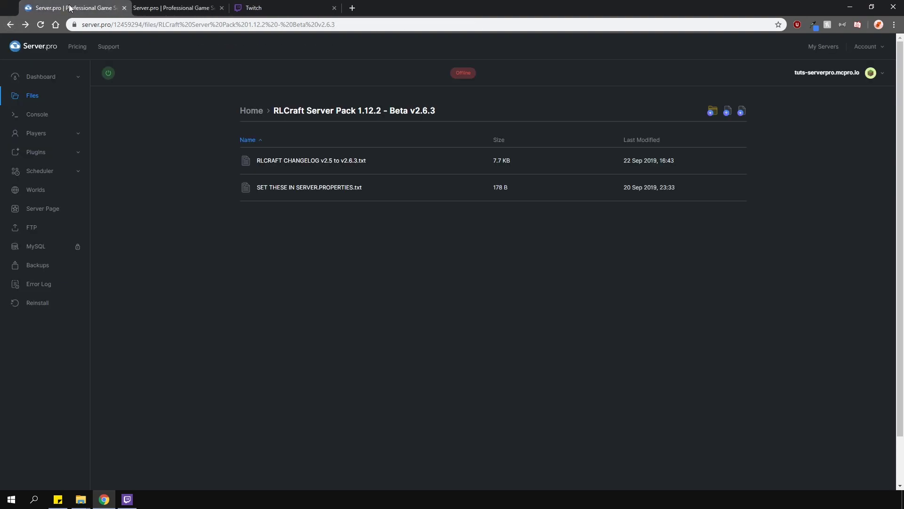
# Step: Open server.properties for editing and find the allow-flight setting
pyautogui.click(252, 112)
pyautogui.scroll(-5, 193, 242)
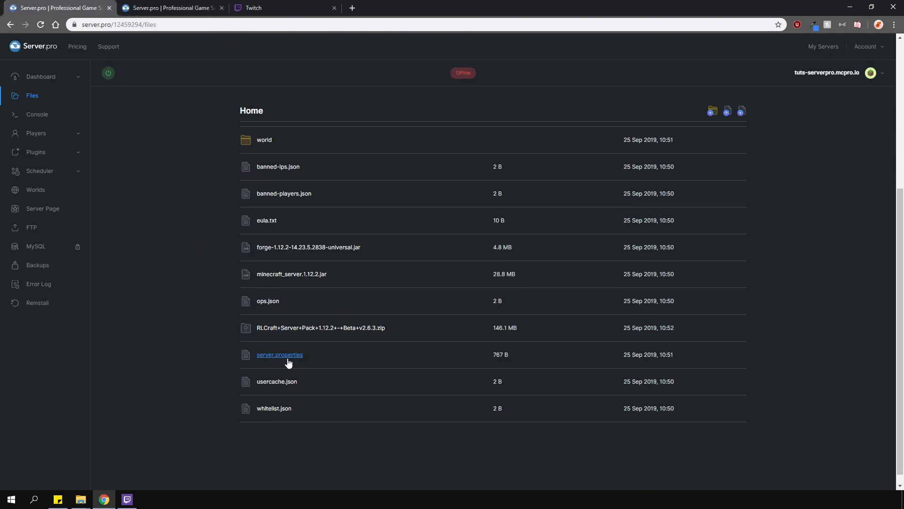
pyautogui.click(288, 356)
pyautogui.click(147, 9)
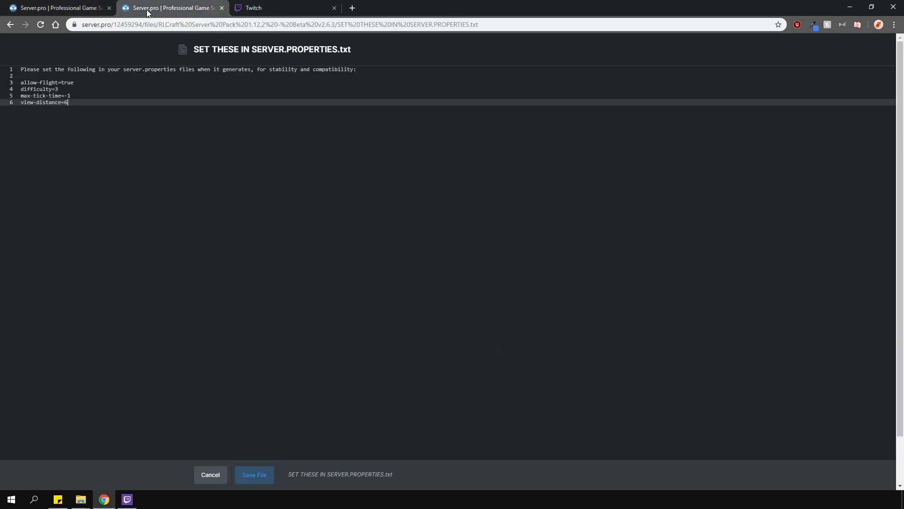
pyautogui.click(71, 8)
pyautogui.hotkey('ctrl', 'f')
pyautogui.write('allow')
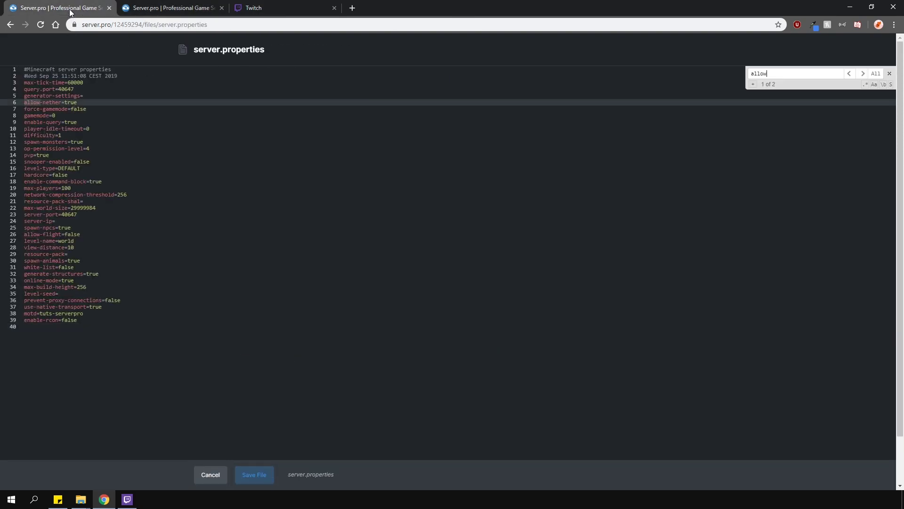
pyautogui.press('Return')
pyautogui.press('End')
# Step: Set difficulty to 3 and change max-tick-time from 60000 to -1
pyautogui.hotkey('ctrl', 'f')
pyautogui.write('diff')
pyautogui.click(67, 135)
pyautogui.hotkey('ctrl', 'f')
pyautogui.write('max-t')
pyautogui.doubleClick(68, 84)
pyautogui.write('-1')
# Step: Compare view-distance with the recommended settings and save server.properties
pyautogui.hotkey('ctrl', 'f')
pyautogui.write('view')
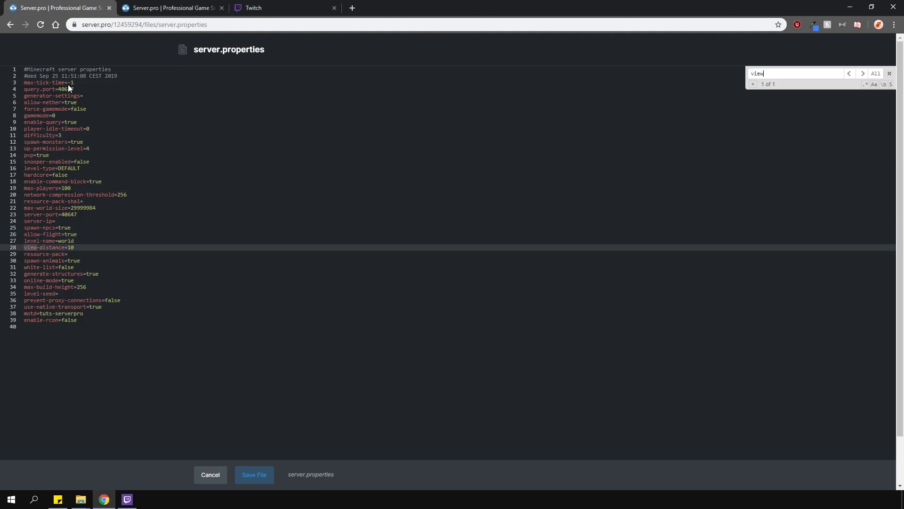
pyautogui.click(73, 247)
pyautogui.click(170, 7)
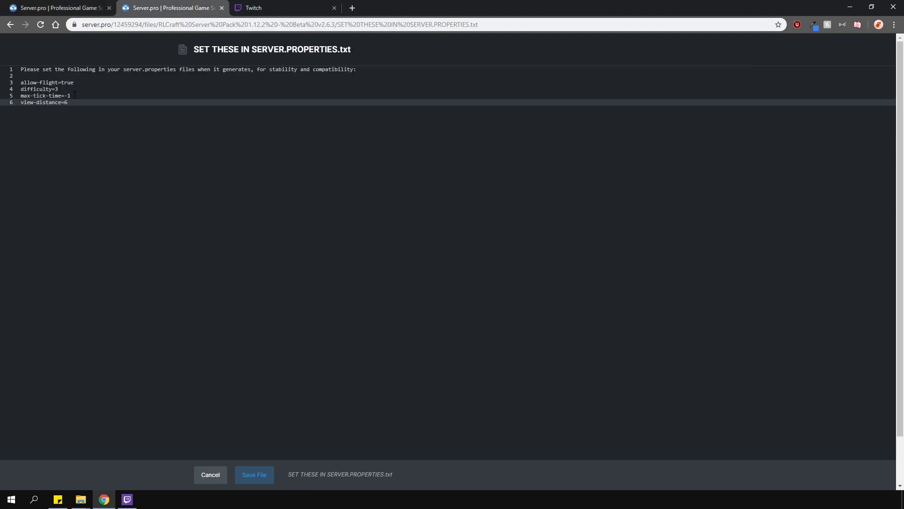
pyautogui.click(62, 10)
pyautogui.click(252, 476)
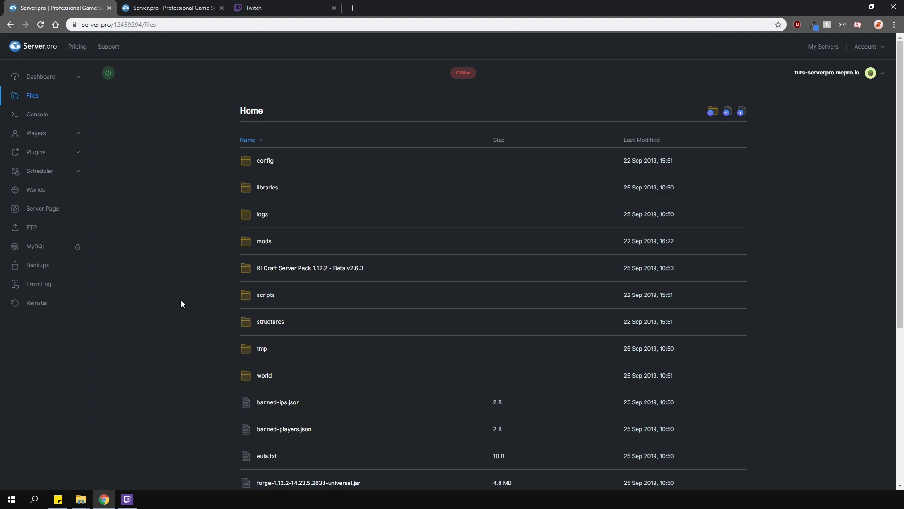
# Step: Delete the old world folder from Home
pyautogui.click(282, 375)
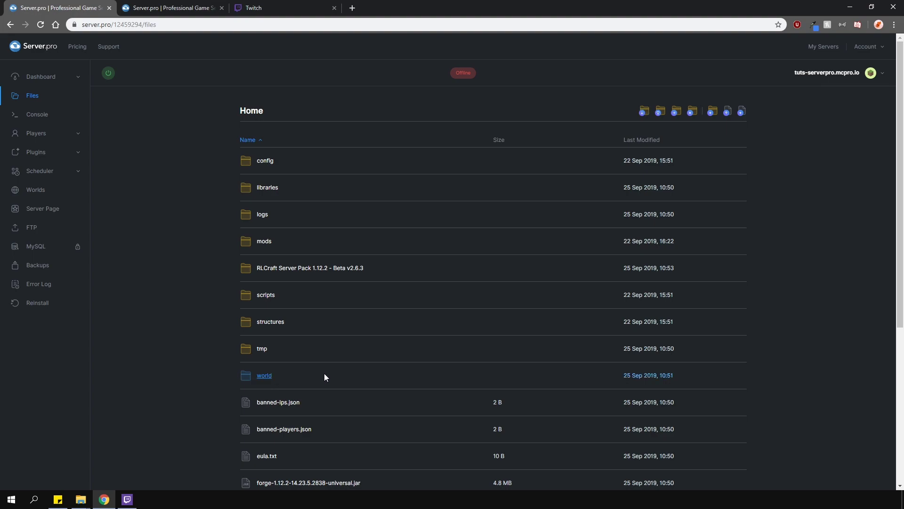
pyautogui.click(693, 111)
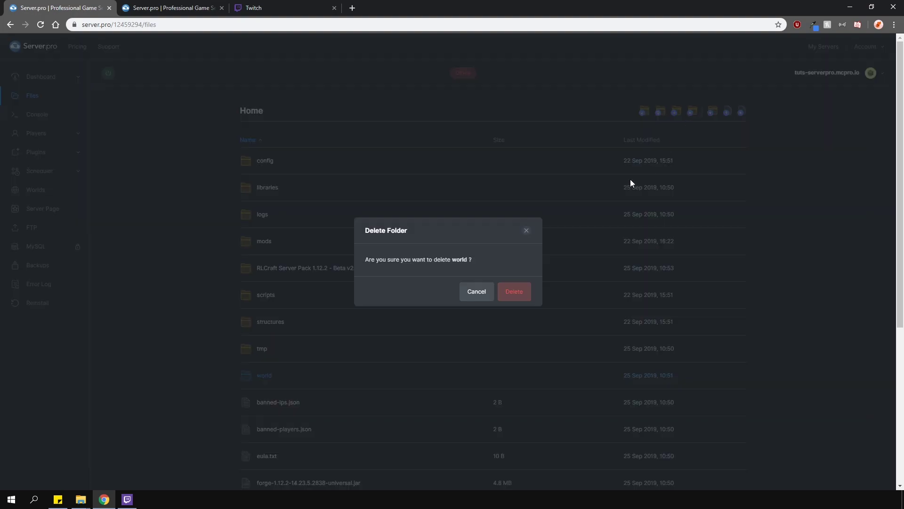
pyautogui.click(515, 292)
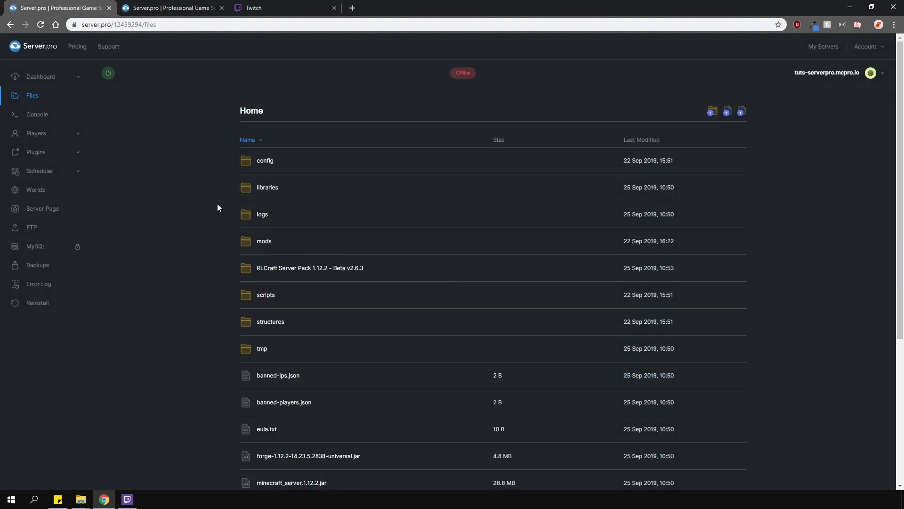
# Step: Start the server, watch its console log, then view the Server Details page
pyautogui.click(108, 73)
pyautogui.click(36, 114)
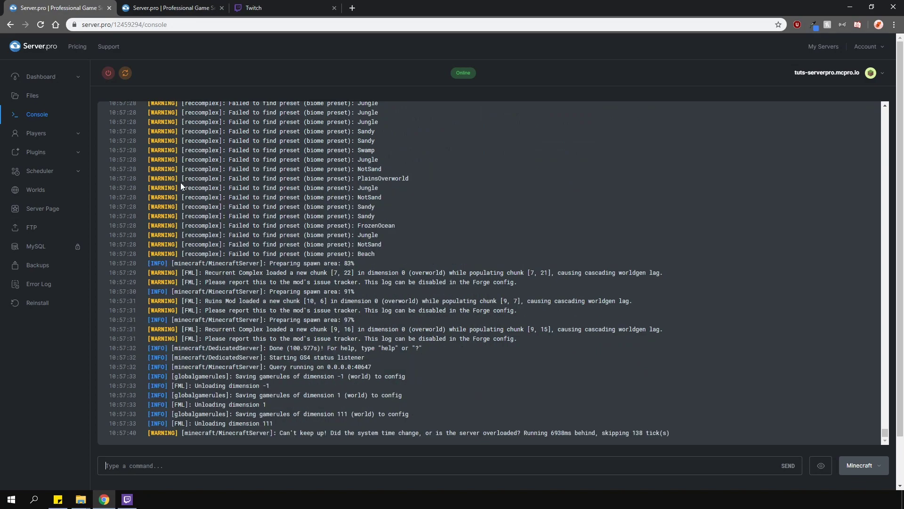
pyautogui.click(38, 76)
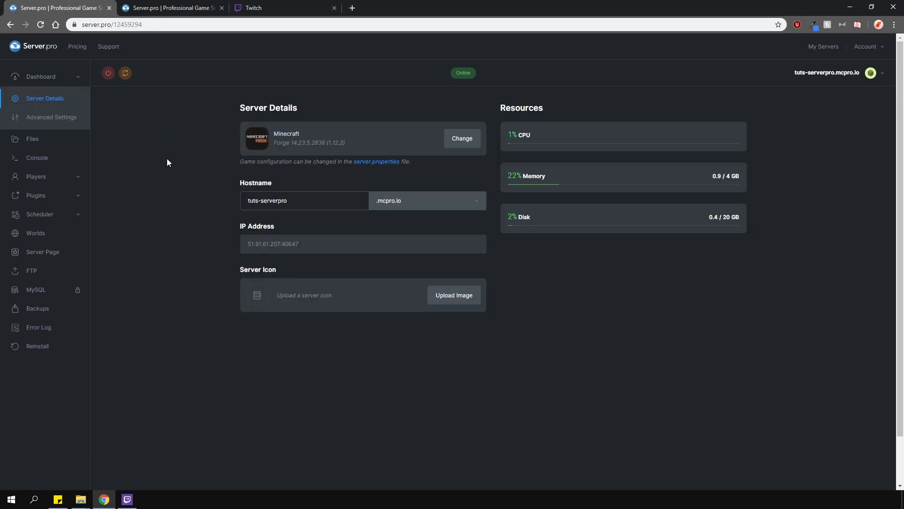
# Step: In the Twitch app, turn off system memory for RLCraft, allocate 4434 MB, and return to My Modpacks
pyautogui.click(127, 501)
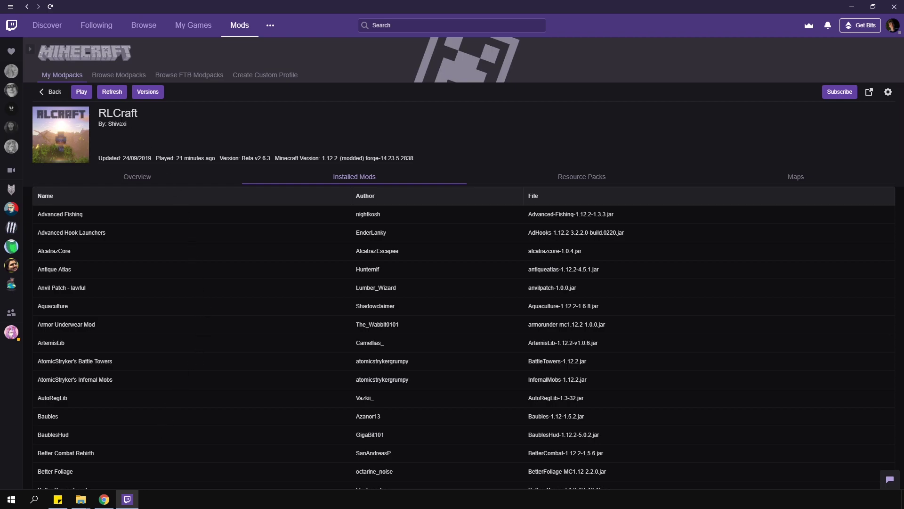
pyautogui.click(888, 95)
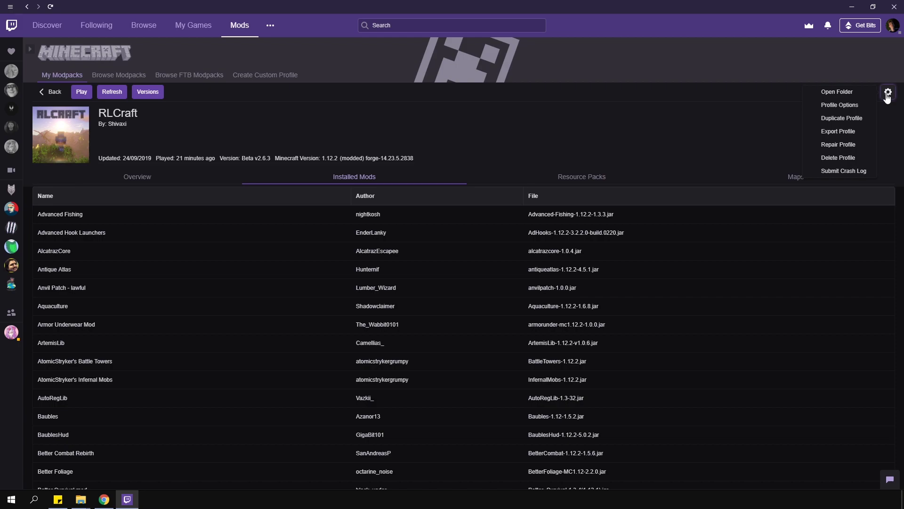
pyautogui.click(851, 109)
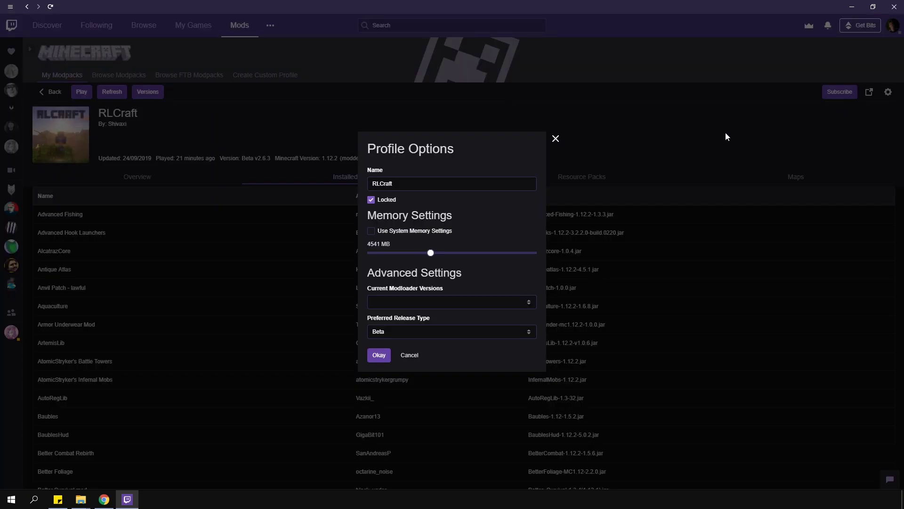
pyautogui.click(371, 240)
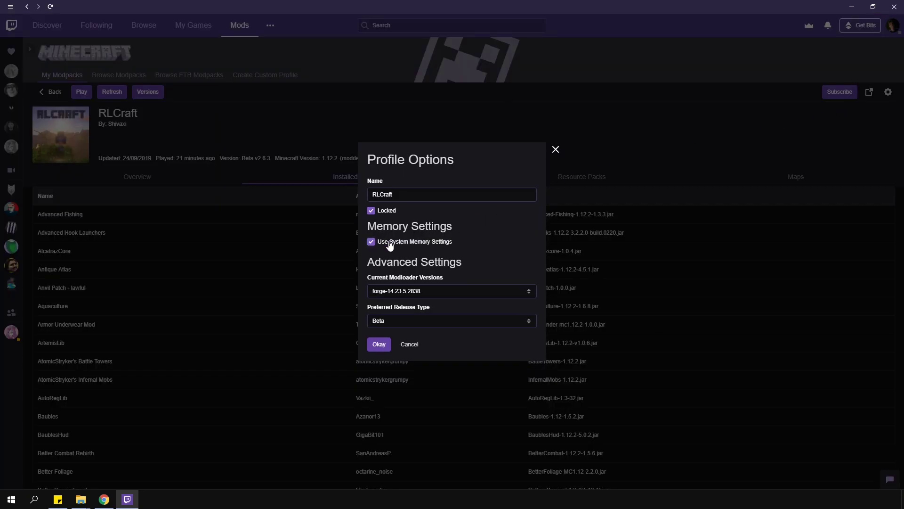
pyautogui.click(372, 241)
pyautogui.moveTo(430, 255); pyautogui.dragTo(432, 257)
pyautogui.click(379, 355)
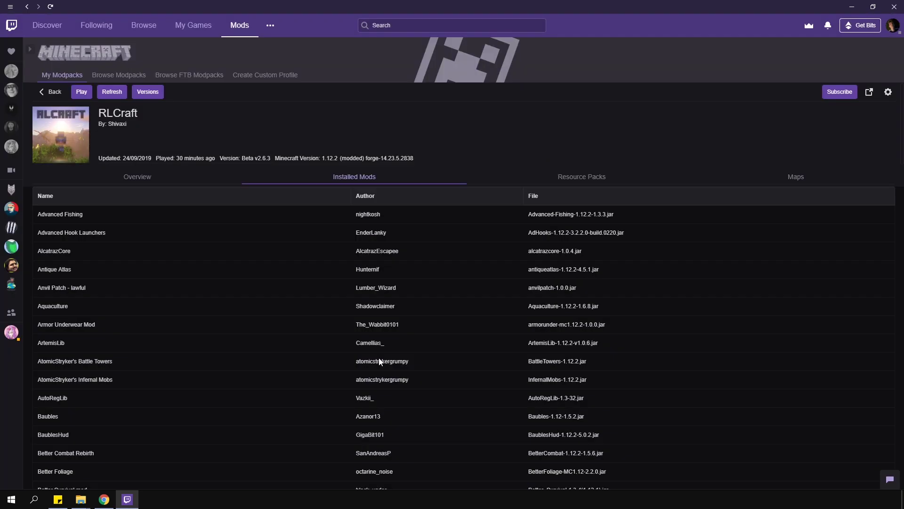
pyautogui.click(51, 92)
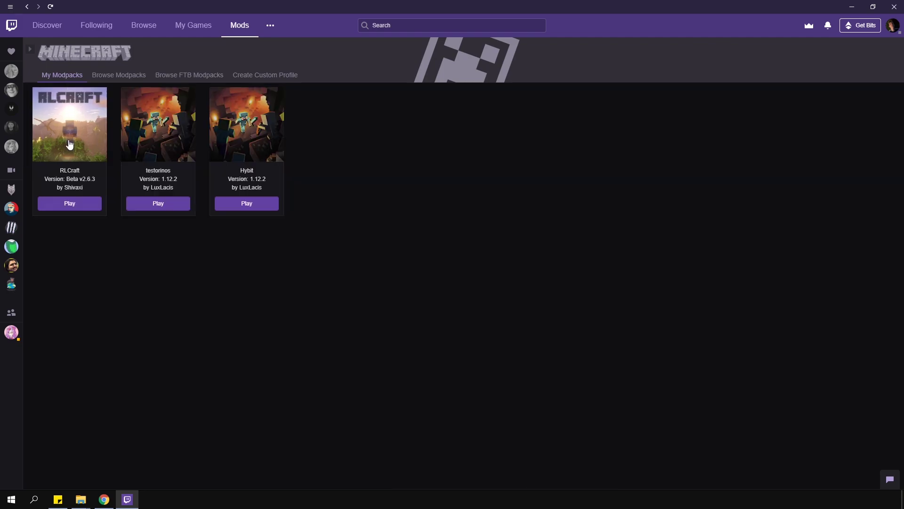
# Step: Launch RLCraft, check the server console, and join Minecraft Server from Multiplayer
pyautogui.click(68, 204)
pyautogui.click(104, 500)
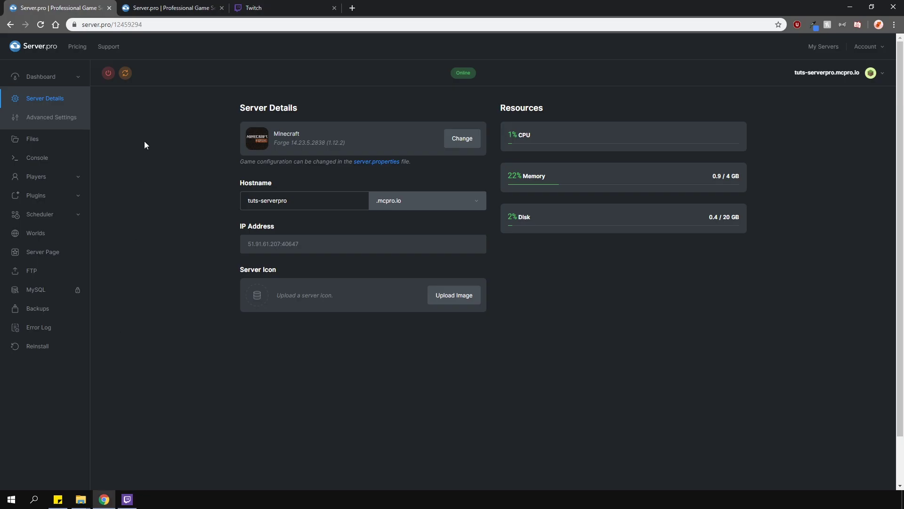
pyautogui.click(37, 158)
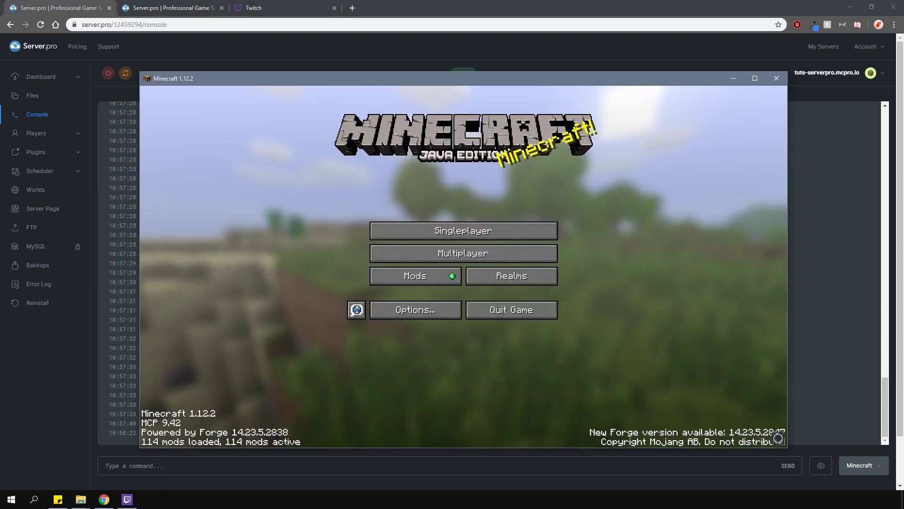
pyautogui.click(424, 226)
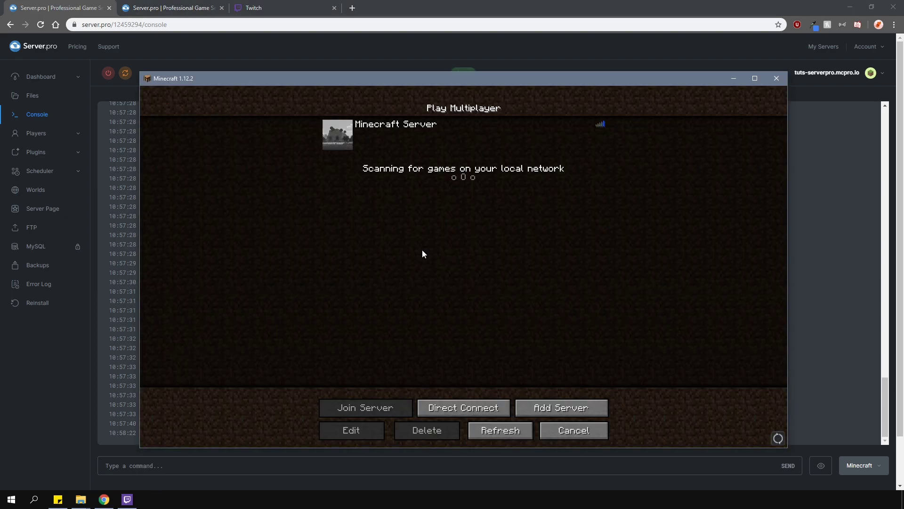
pyautogui.click(337, 135)
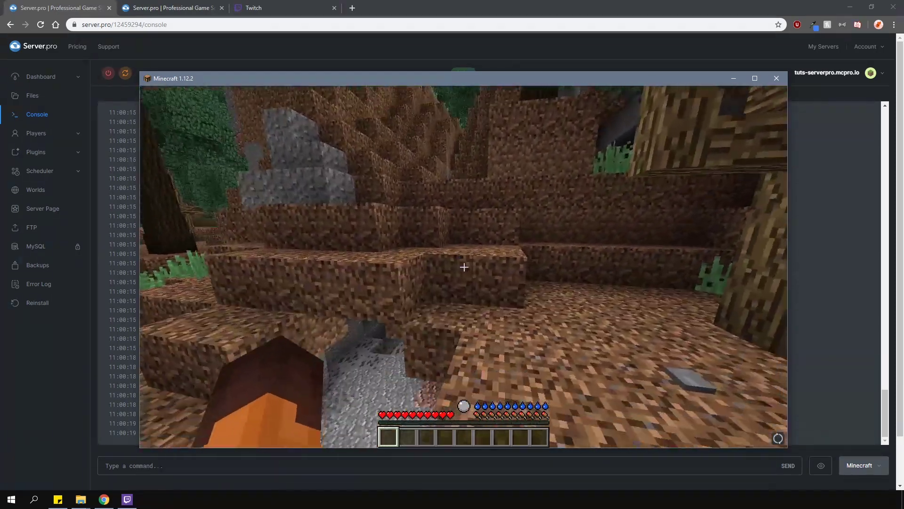
# Step: Break and re-place a coarse dirt block, then switch to third-person view
pyautogui.click(464, 267)
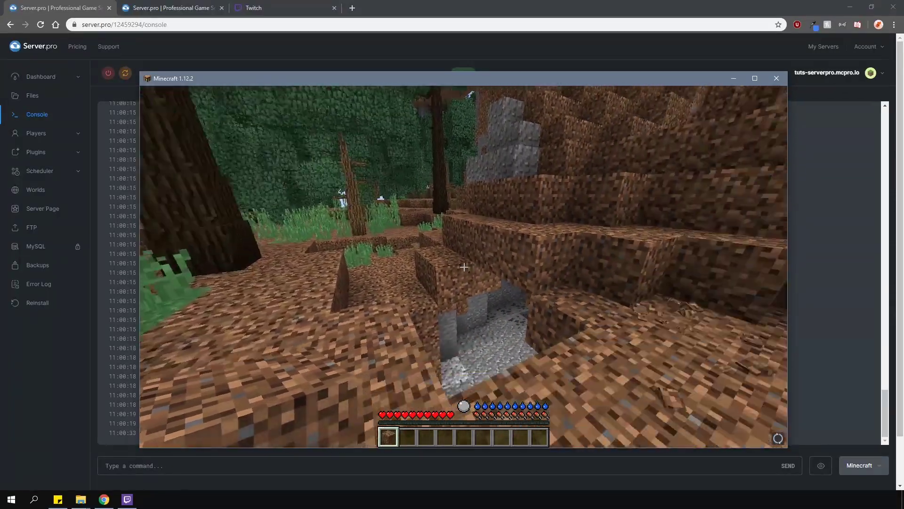
pyautogui.rightClick(464, 267)
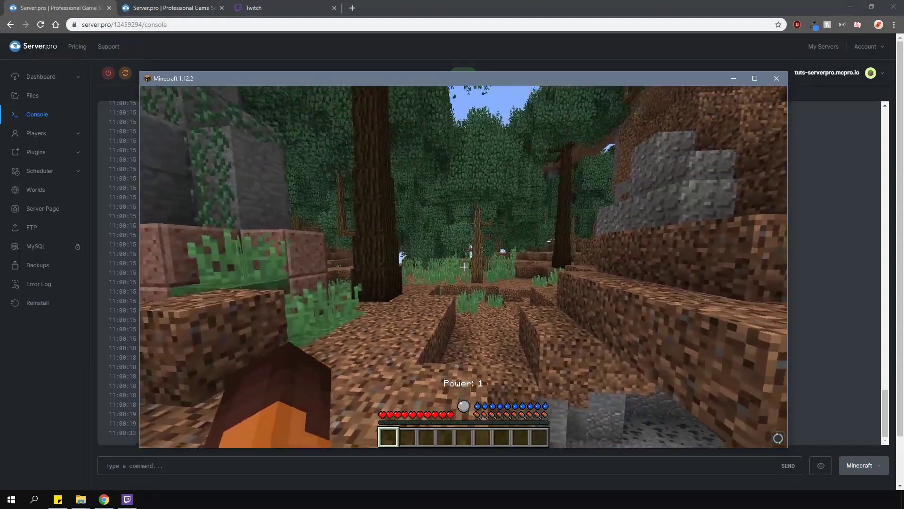
pyautogui.press('F5')
pyautogui.press('F5')
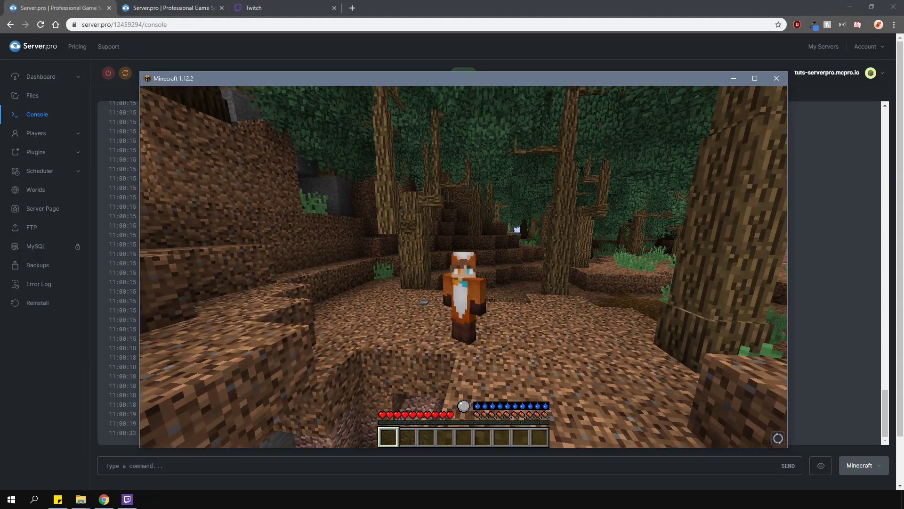